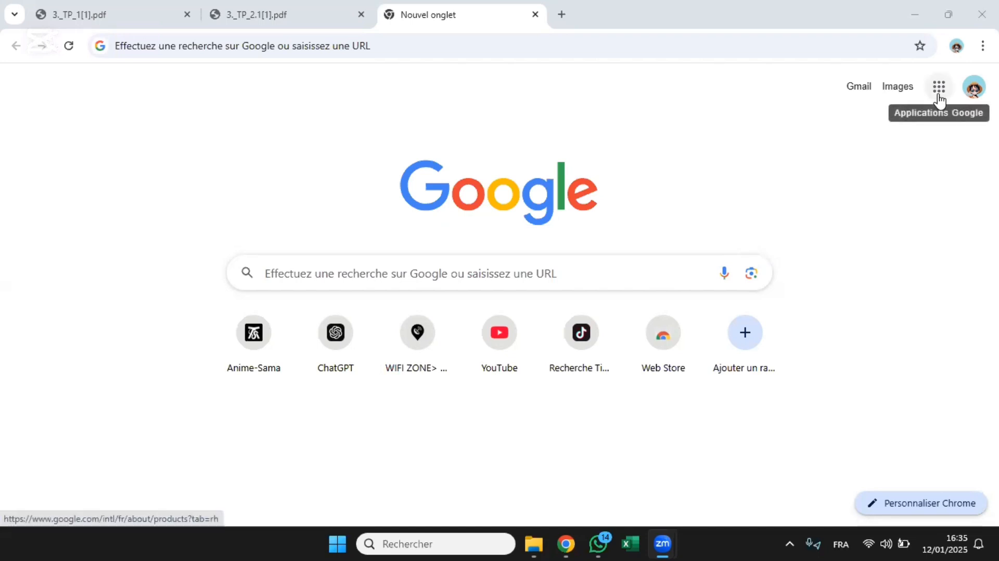
- Open Google Sheets from the Google apps and create a blank spreadsheet
left_click(937, 96)
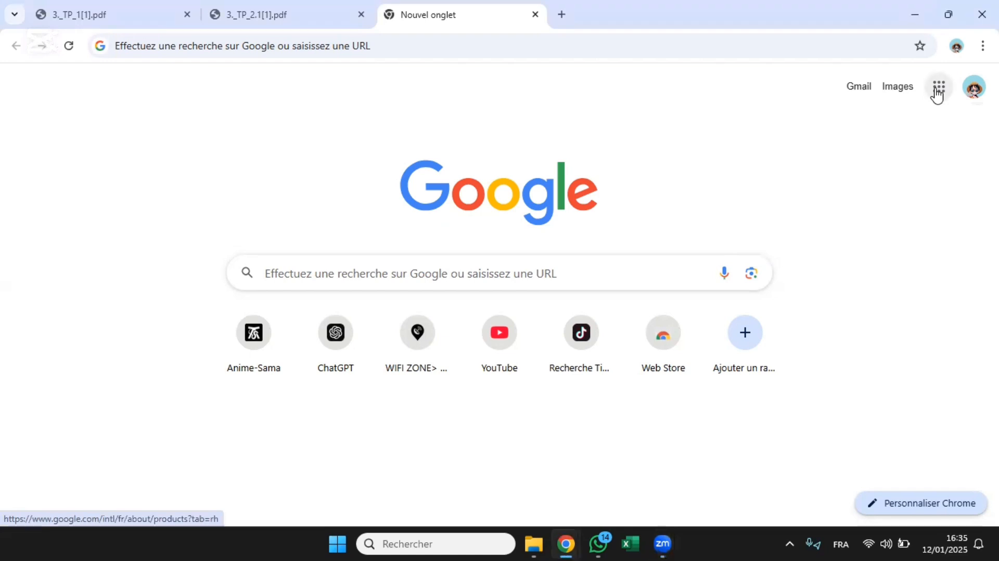
left_click(937, 95)
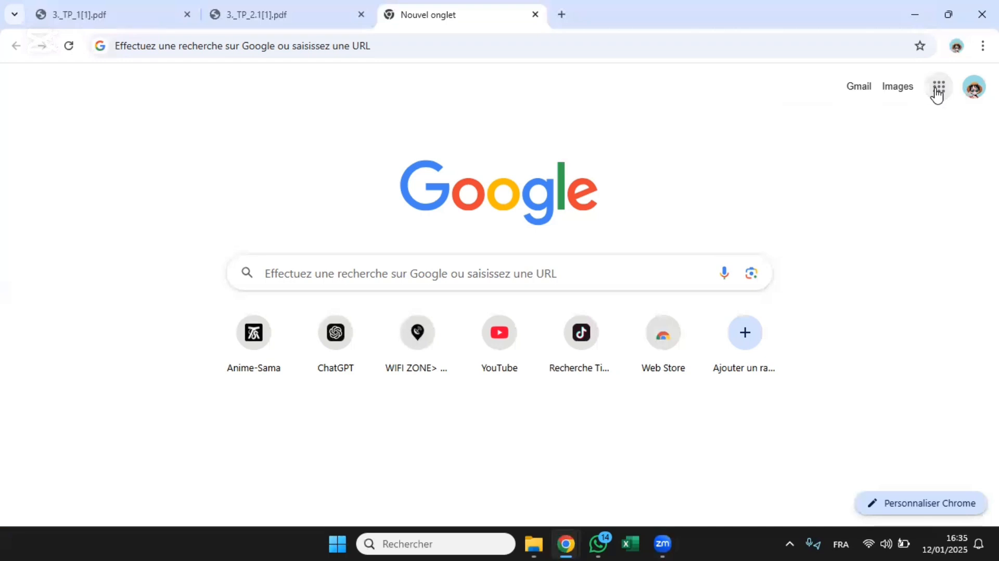
left_click(937, 95)
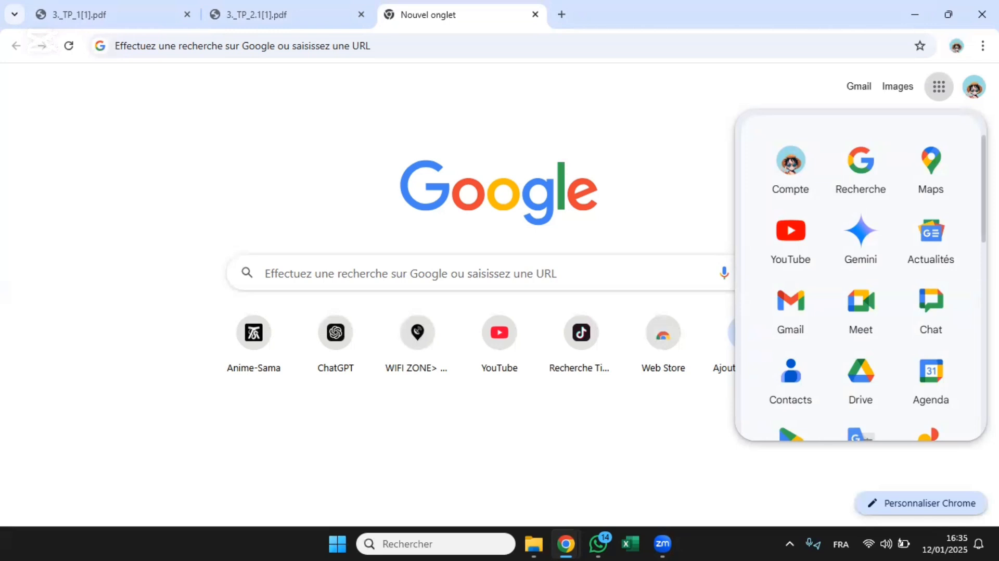
scroll(928, 301, "down", 6)
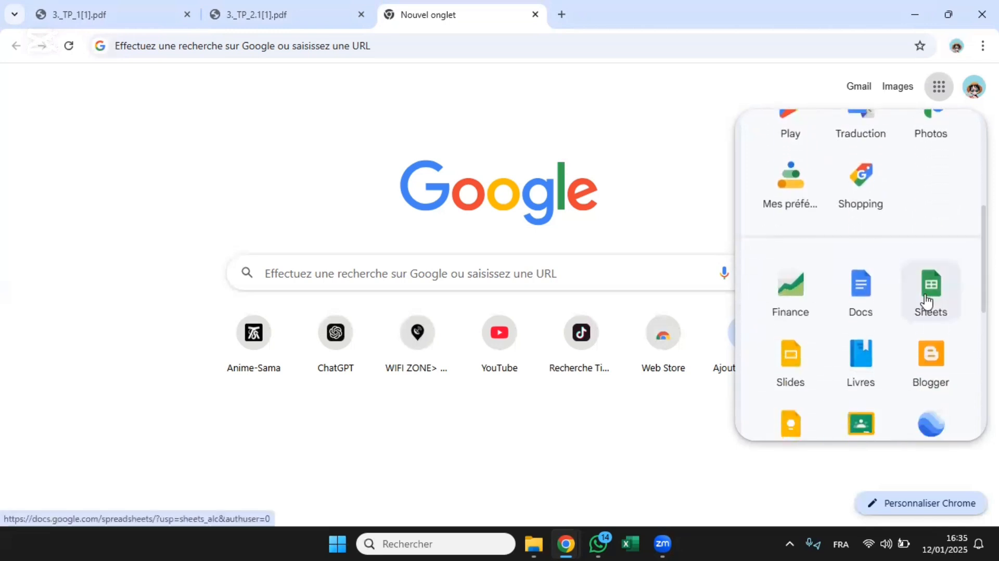
left_click(925, 301)
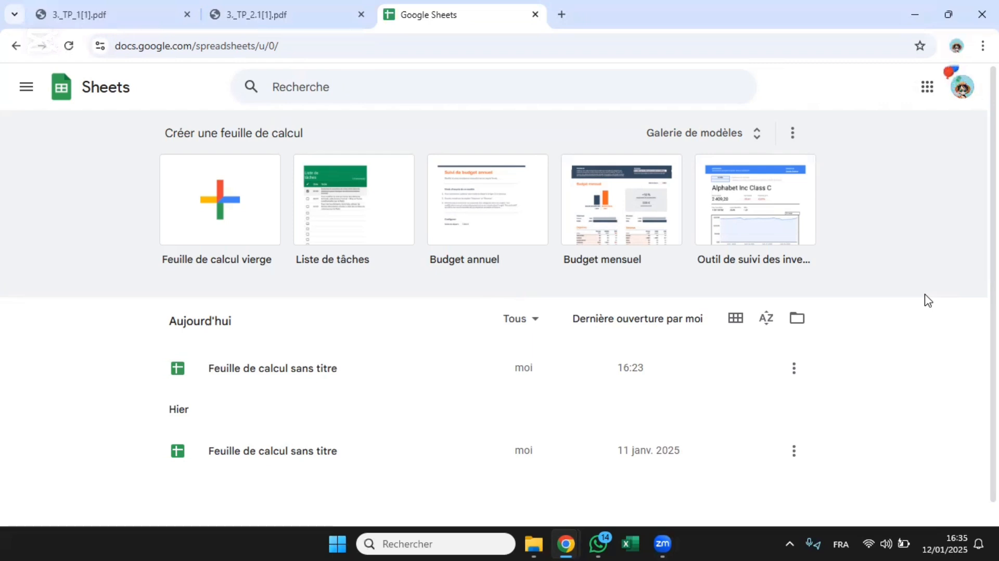
left_click(223, 210)
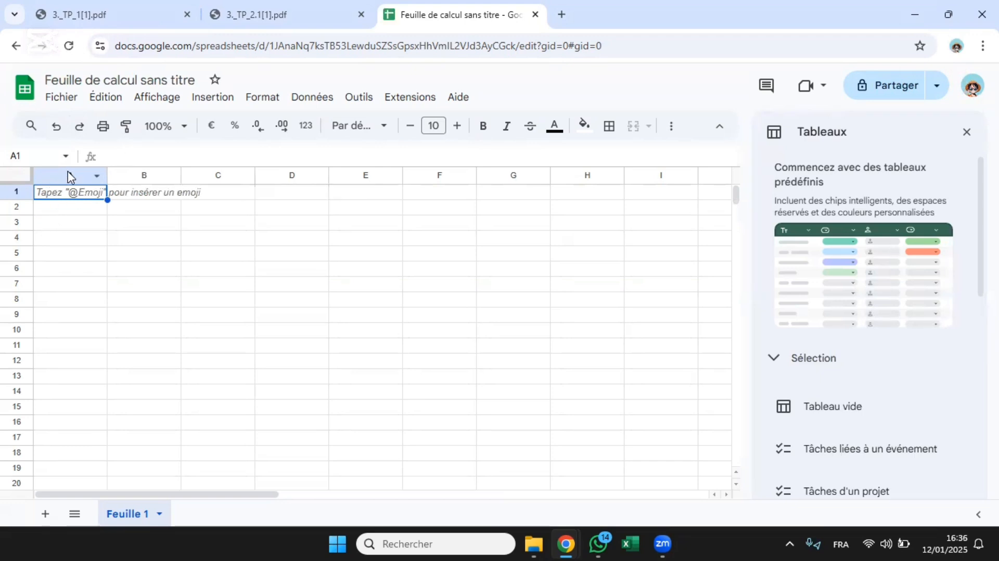
- Close the Tableaux side pane and consult the exercise instructions in 3._TP_1[1].pdf before returning to the spreadsheet
left_click(71, 211)
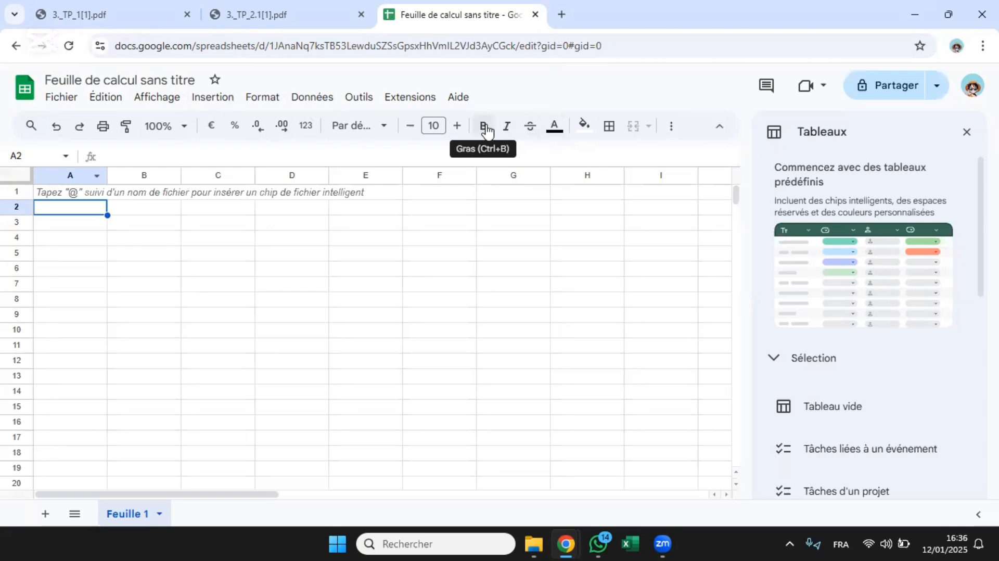
left_click(967, 132)
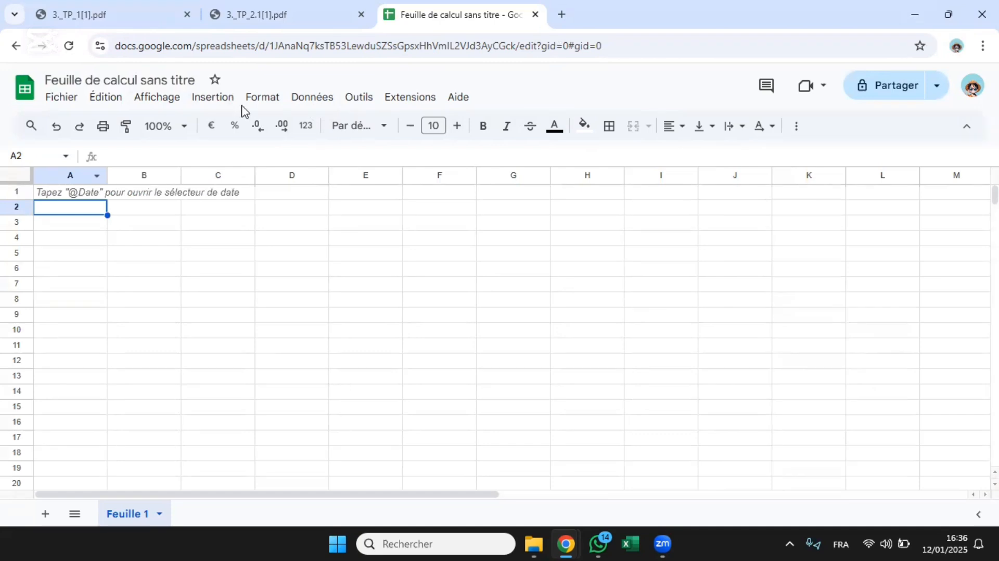
left_click(116, 16)
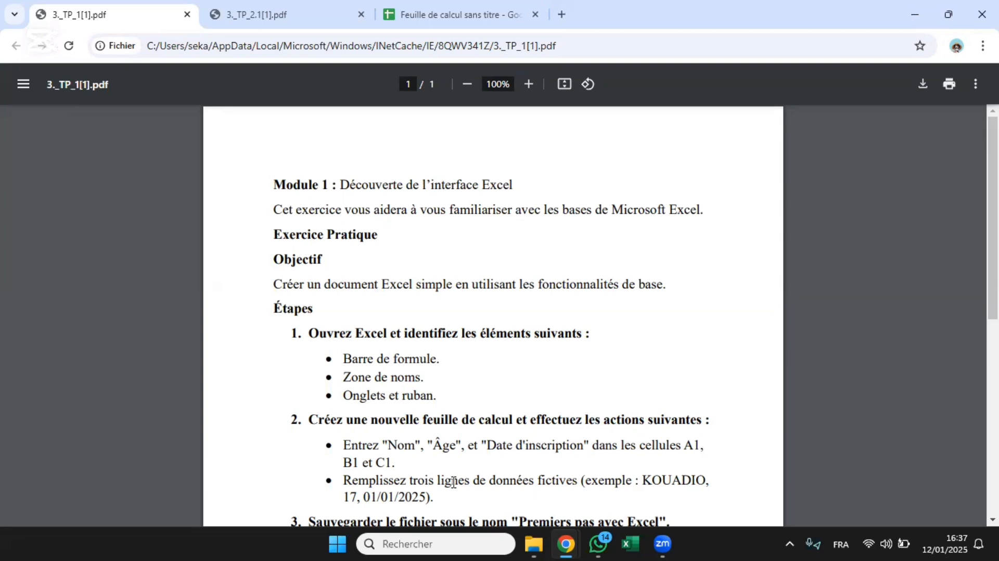
left_click(452, 15)
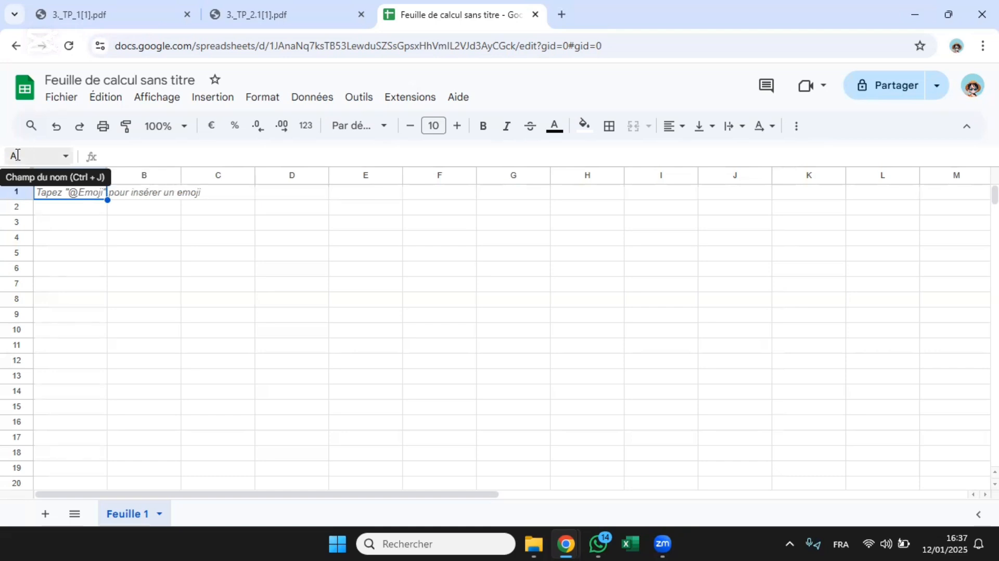
- Enter the headings Nom, Age and Date d'inscription in cells A1, B1 and C1
double_click(50, 195)
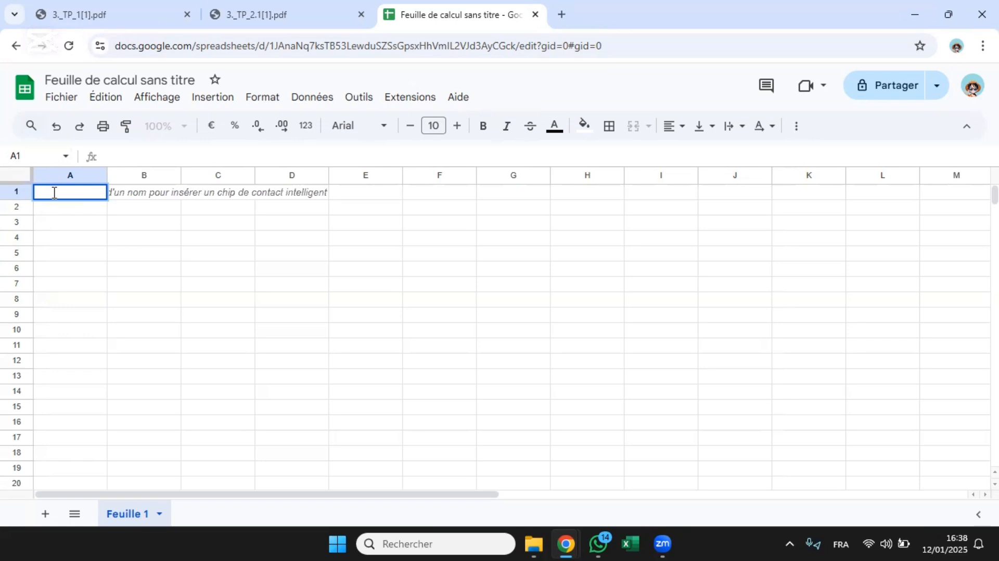
type("Nom")
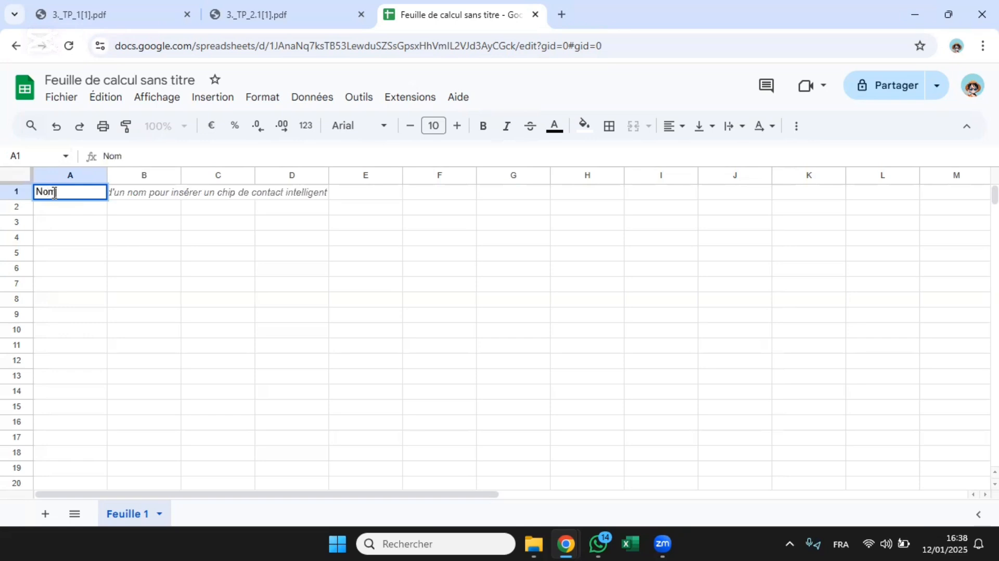
left_click(155, 192)
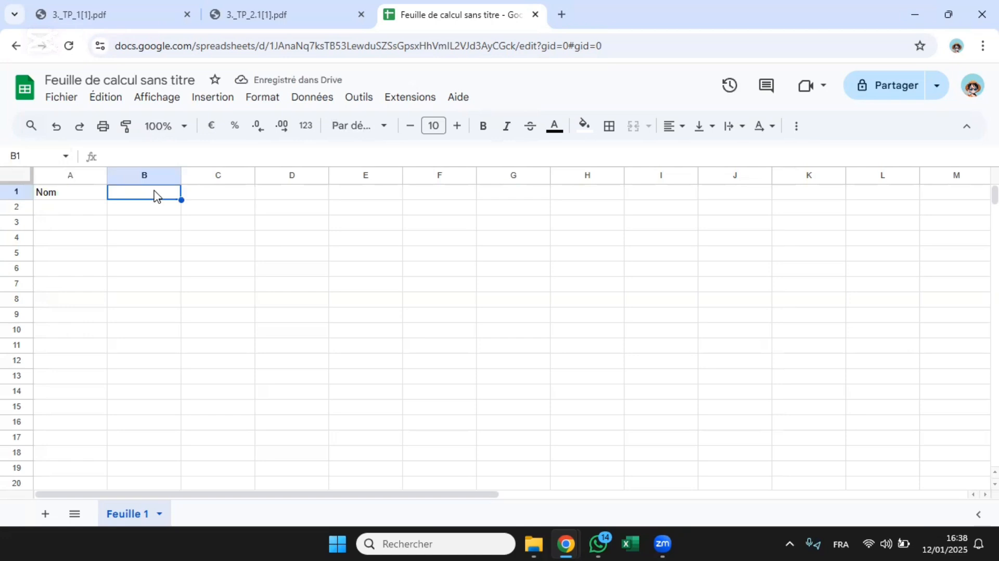
double_click(155, 192)
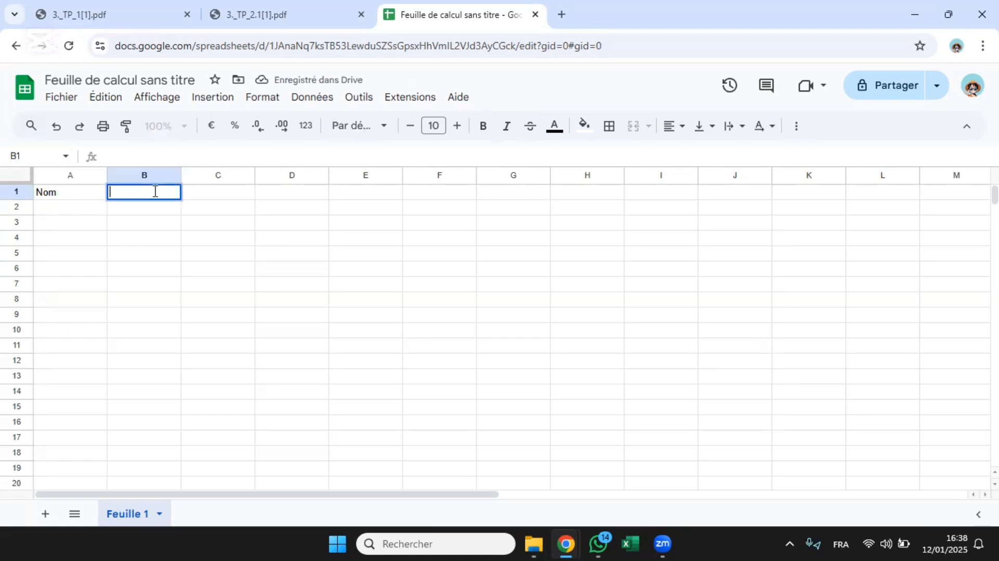
type("A")
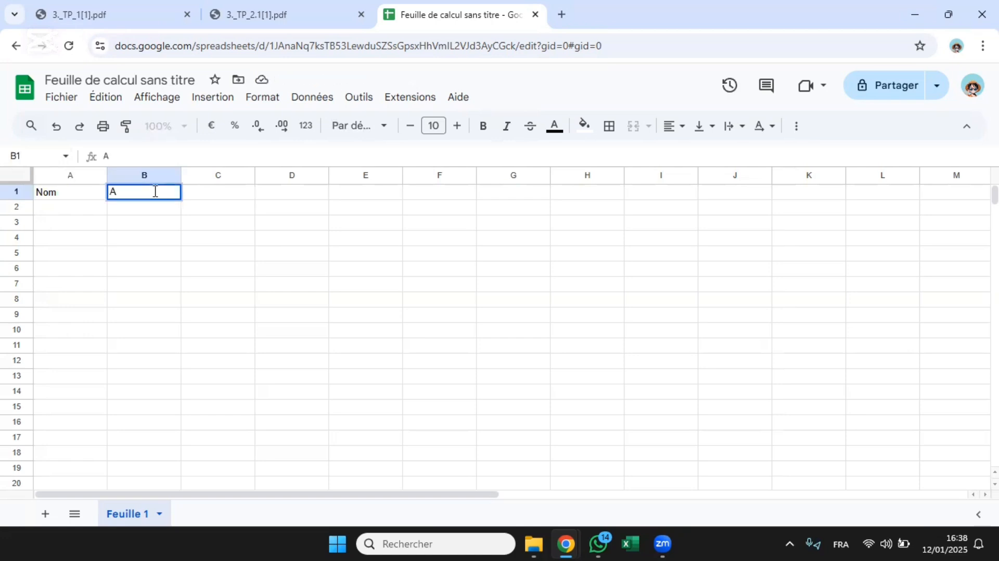
type("ge")
left_click(199, 196)
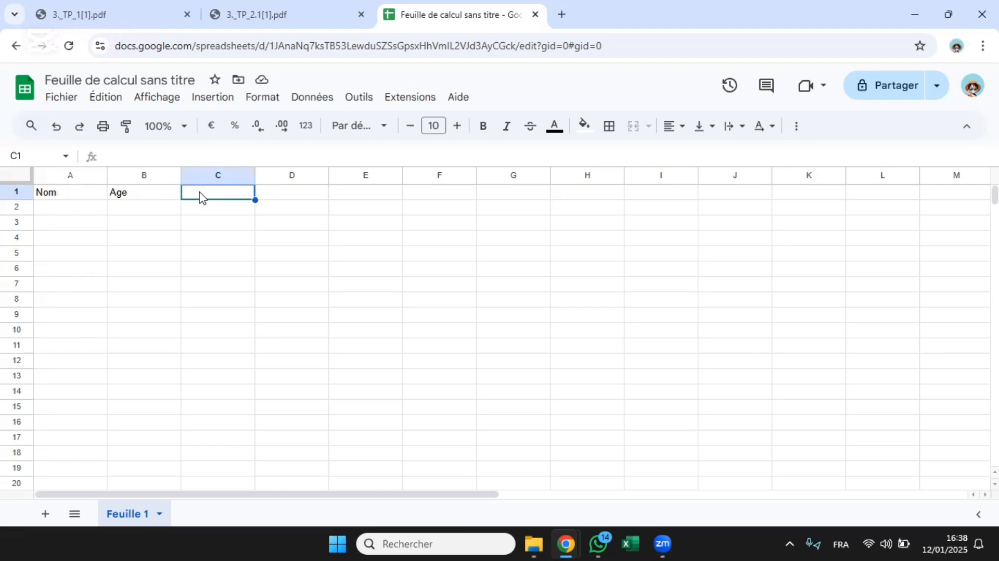
type("Da")
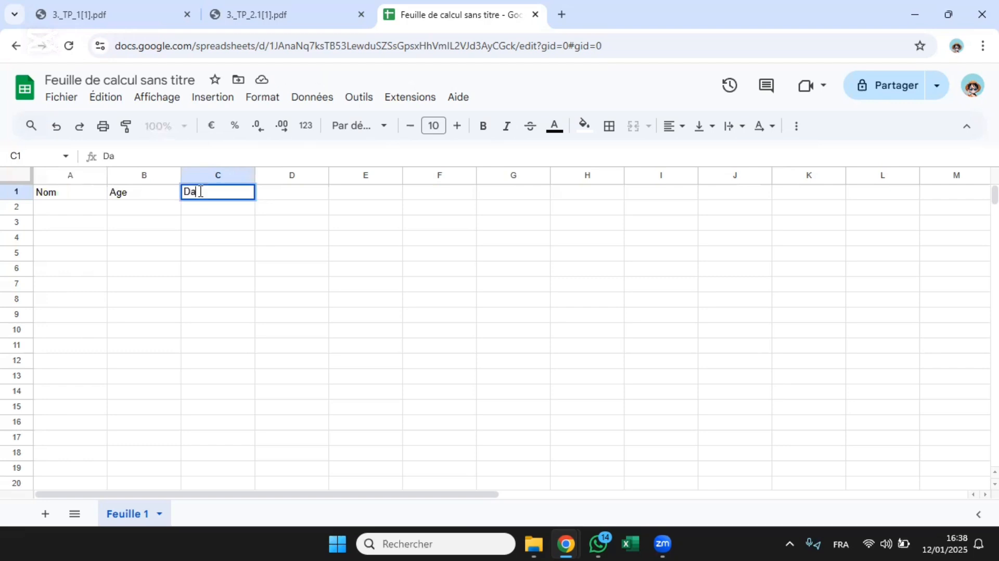
type("te d'inscri")
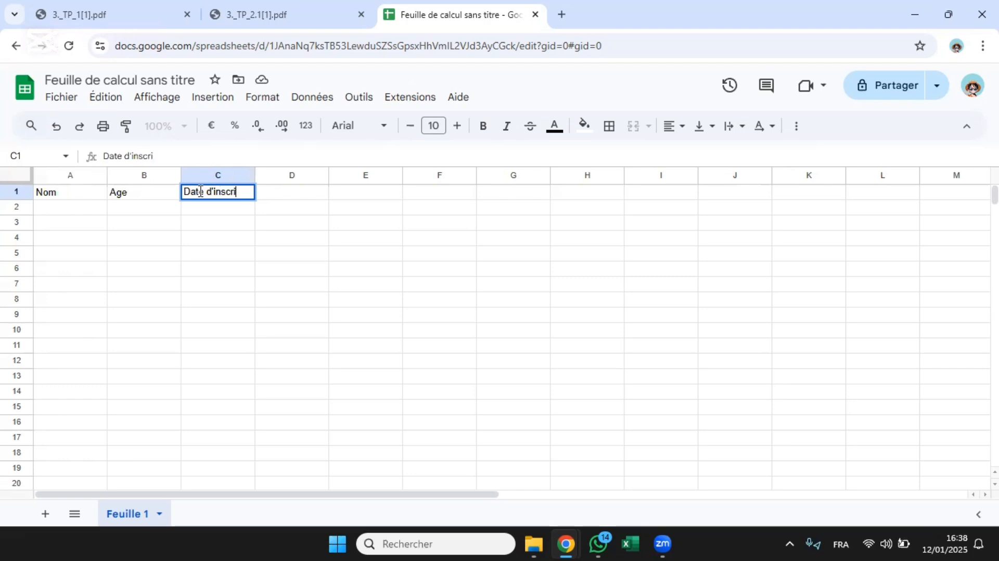
type("ption")
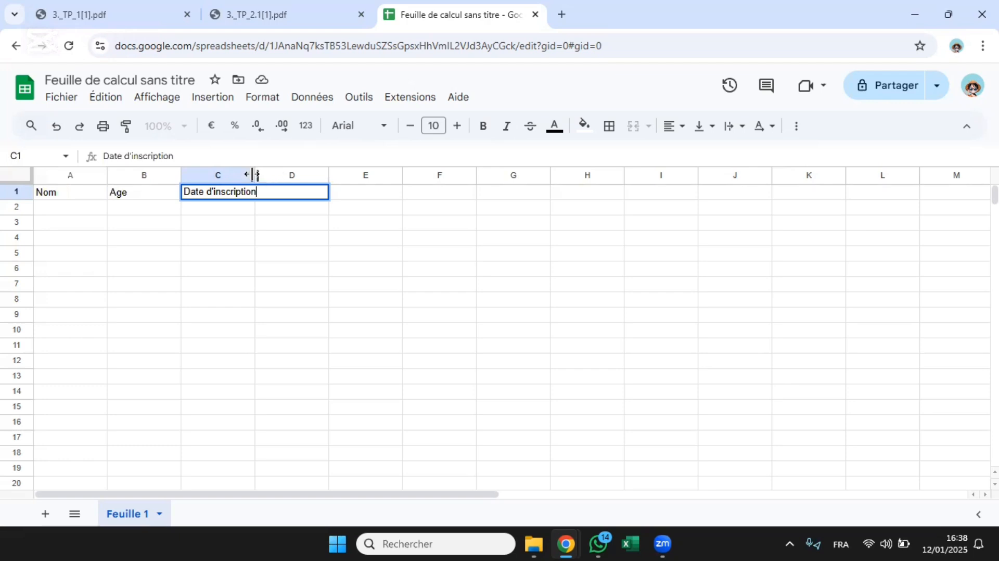
- Widen column C to about twice its default width so that the Date d'inscription heading fits
left_click_drag(255, 176, 314, 175)
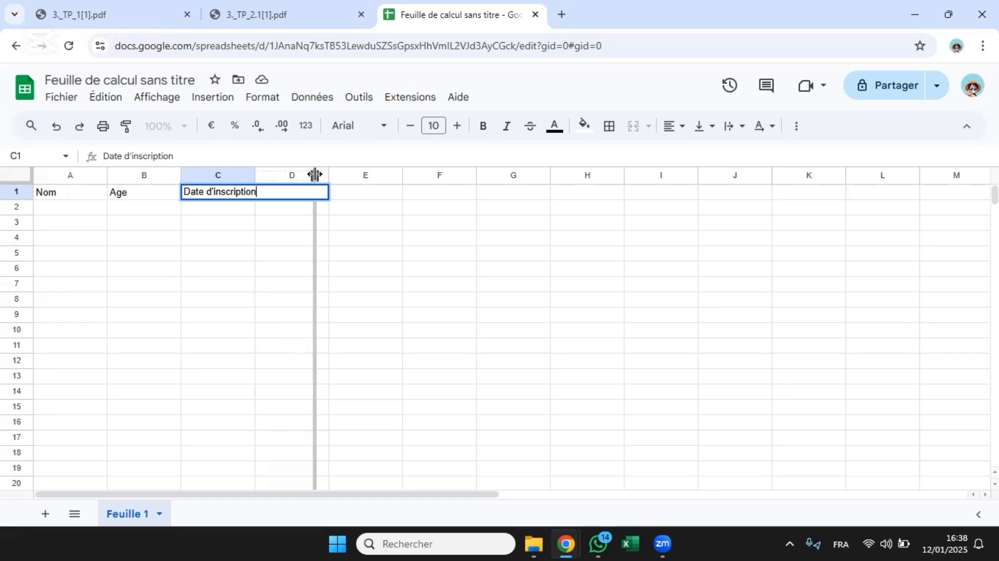
left_click_drag(314, 175, 326, 175)
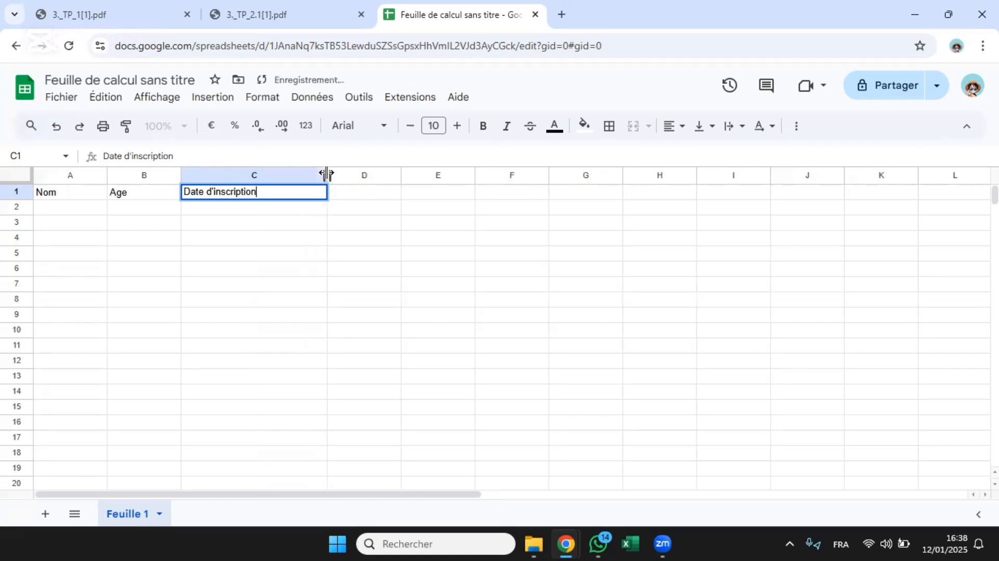
left_click(261, 212)
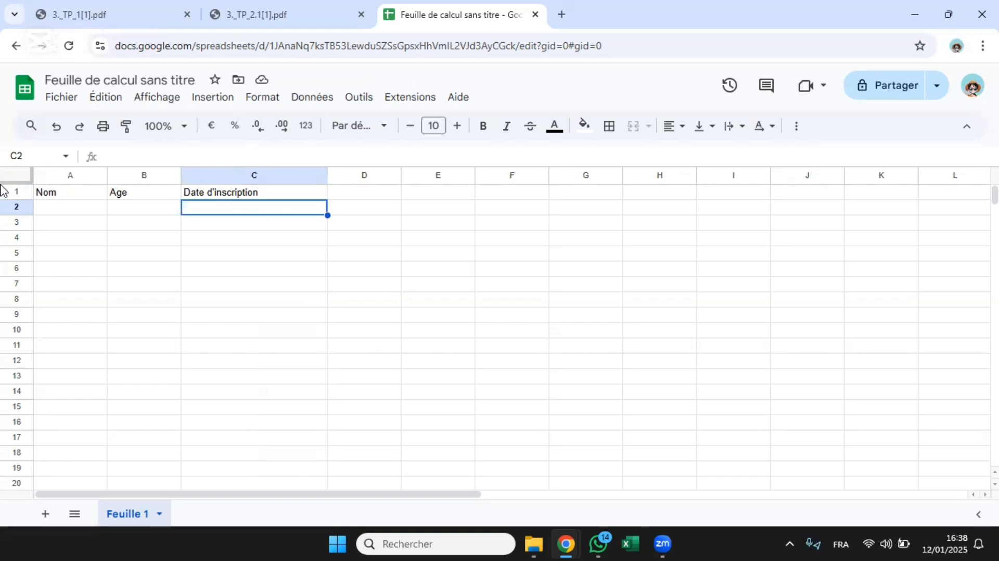
- Fill cells A2 to A4 under Nom with three fictitious people's names in capitals
left_click(51, 209)
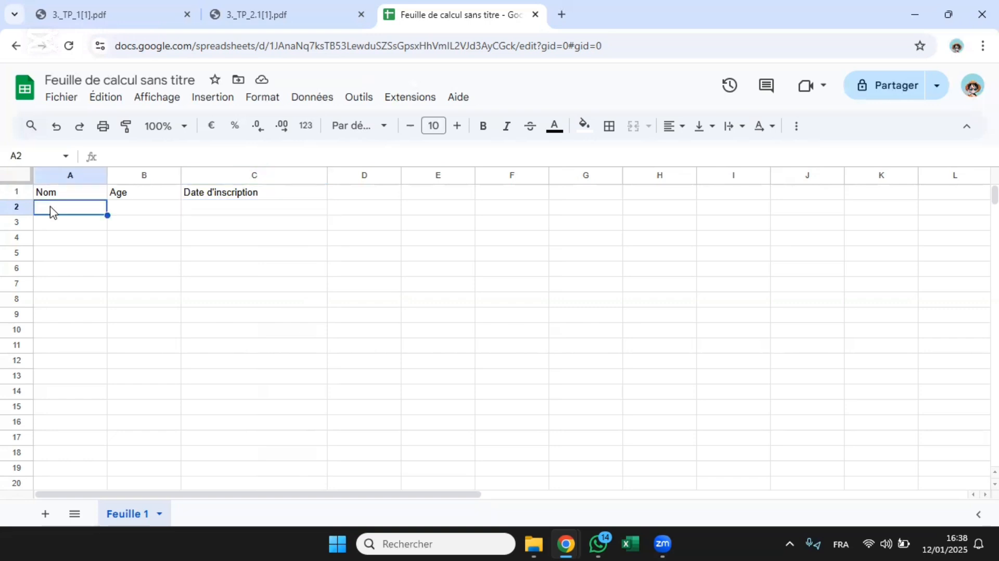
double_click(50, 208)
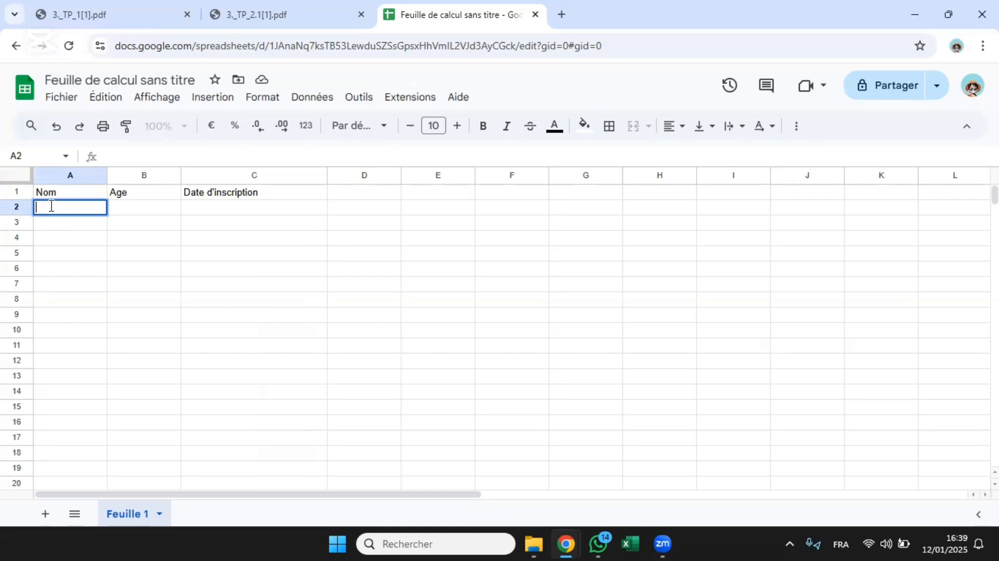
type("YAO")
left_click(58, 228)
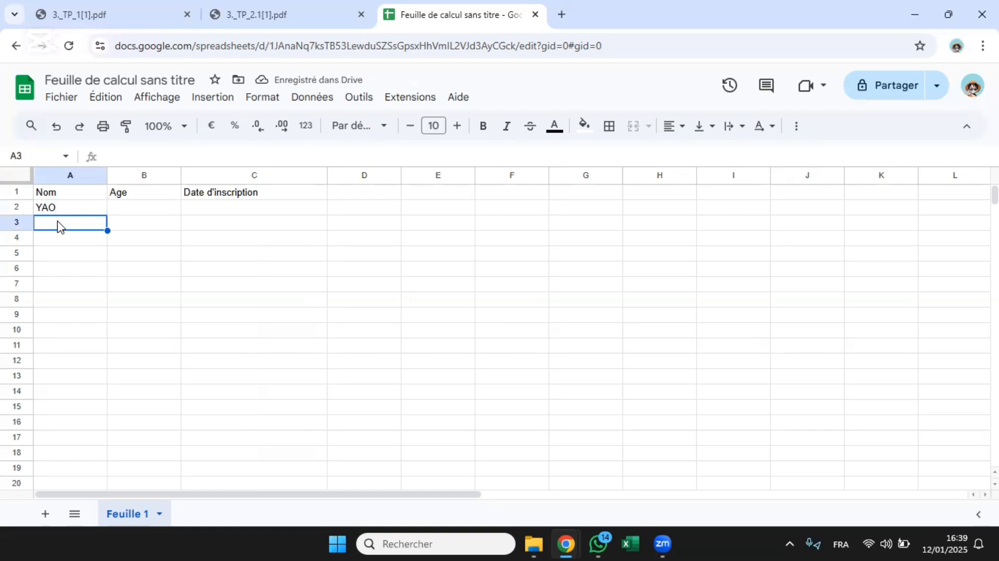
double_click(58, 222)
type("AKIM")
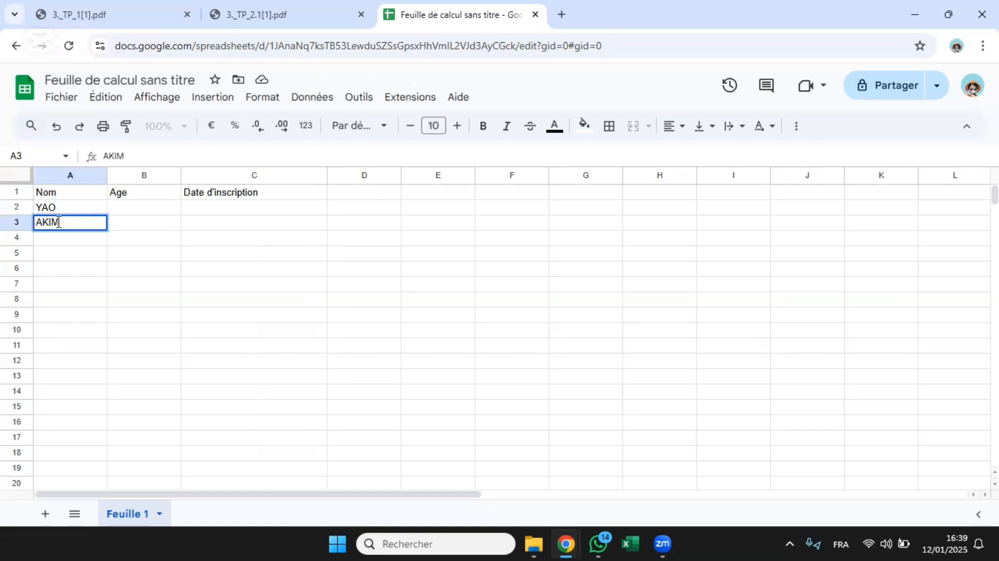
left_click(58, 242)
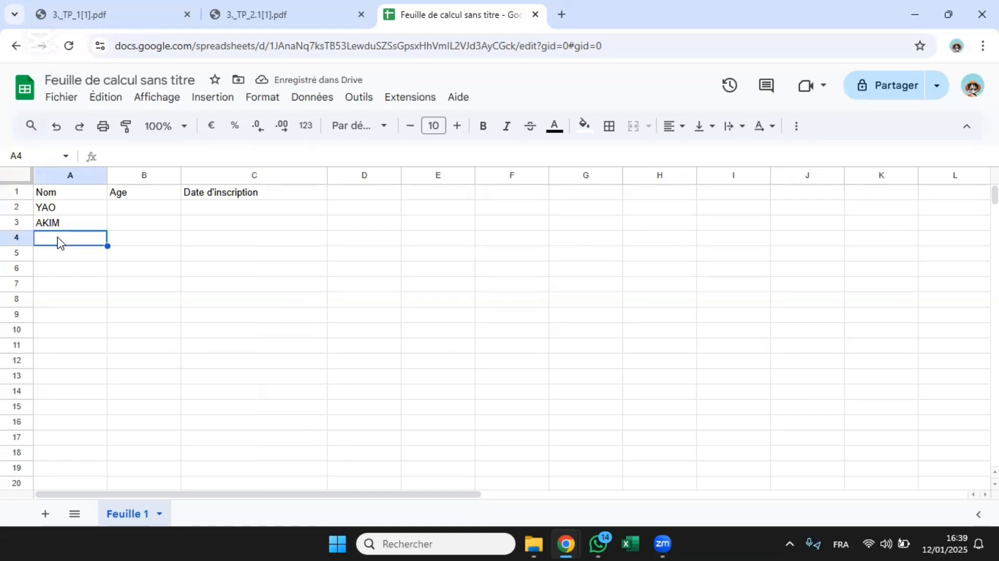
type("KONA")
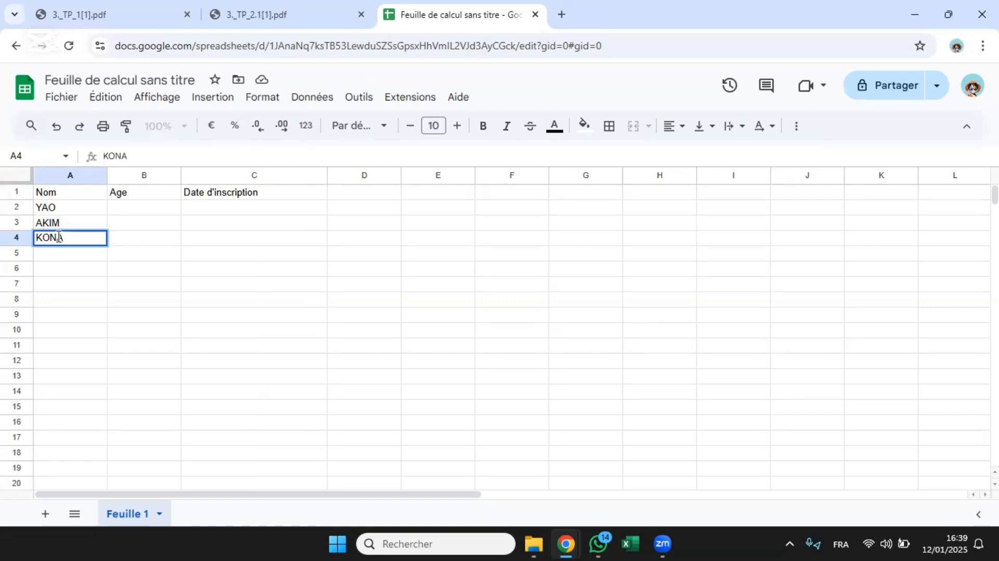
- Enter the ages 17, 18 and 21 in cells B2 to B4
left_click(120, 209)
double_click(121, 208)
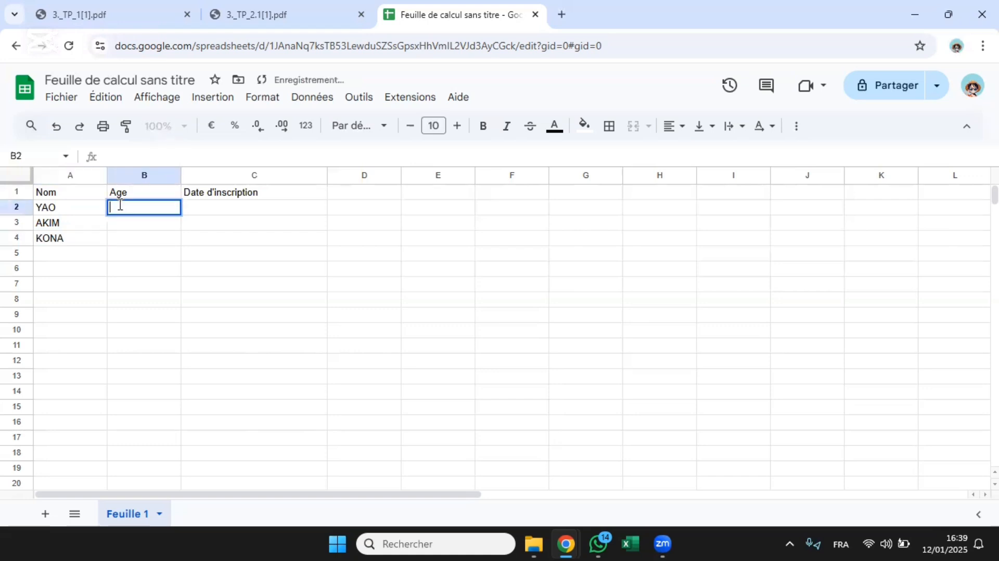
type("1")
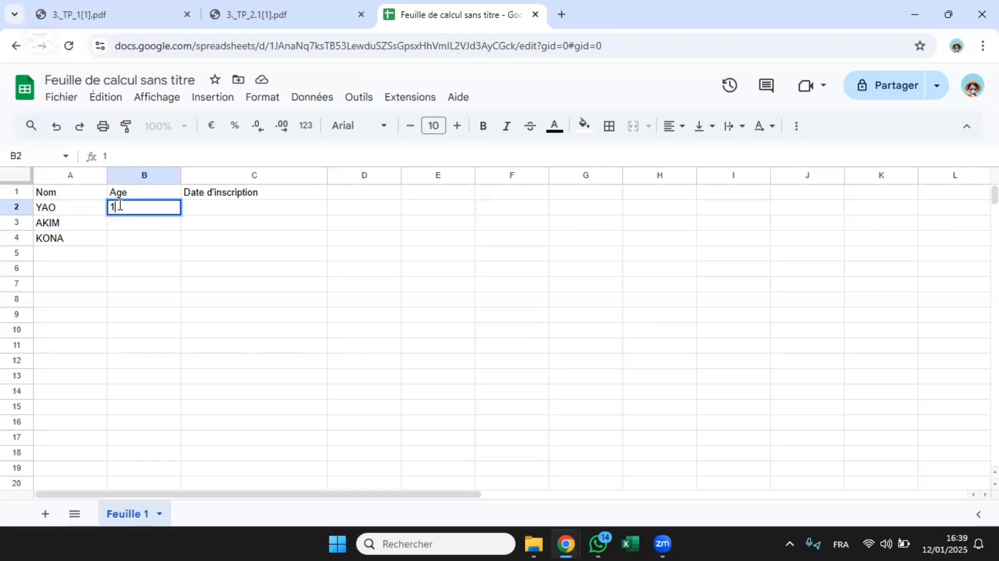
type("7")
left_click(129, 223)
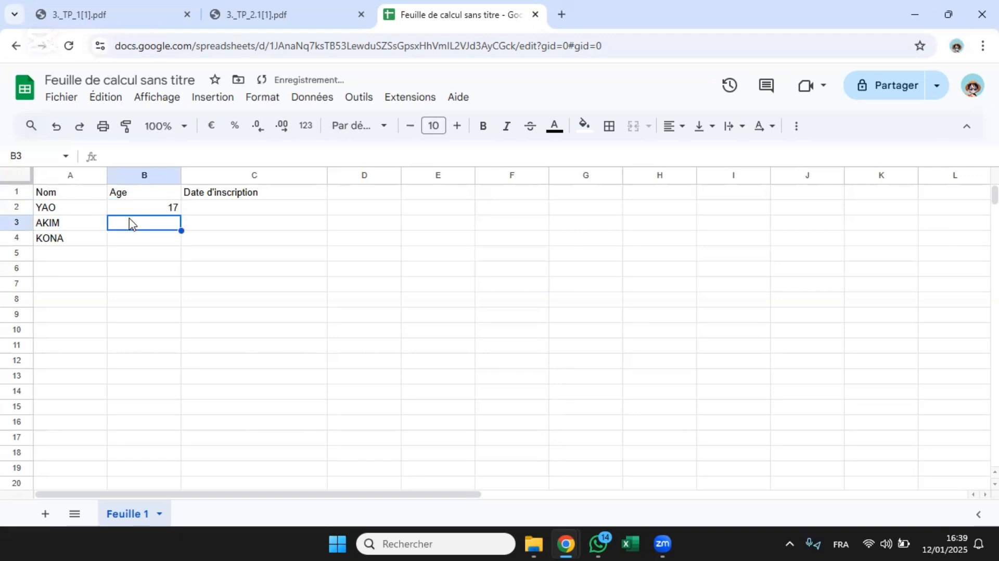
type("18")
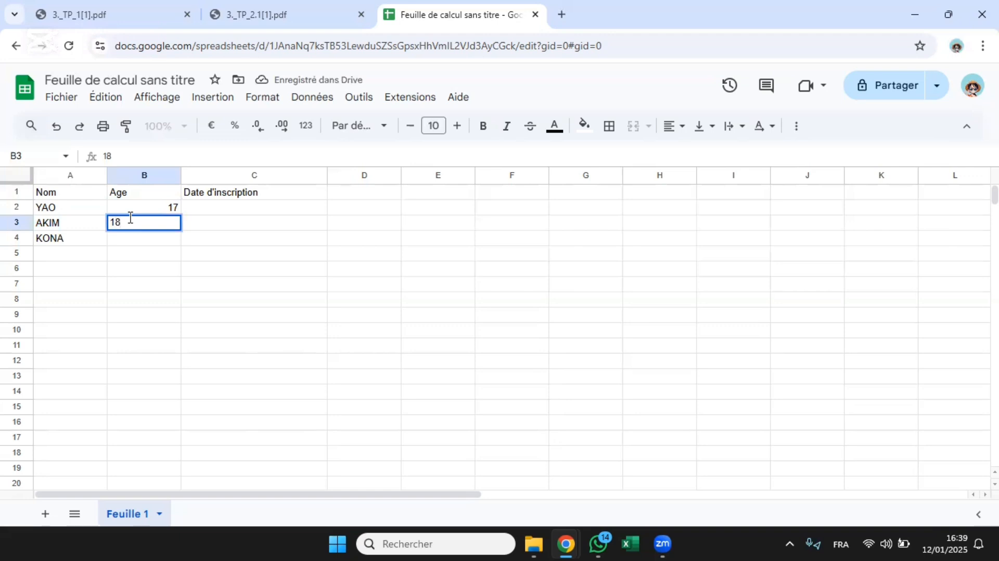
left_click(148, 241)
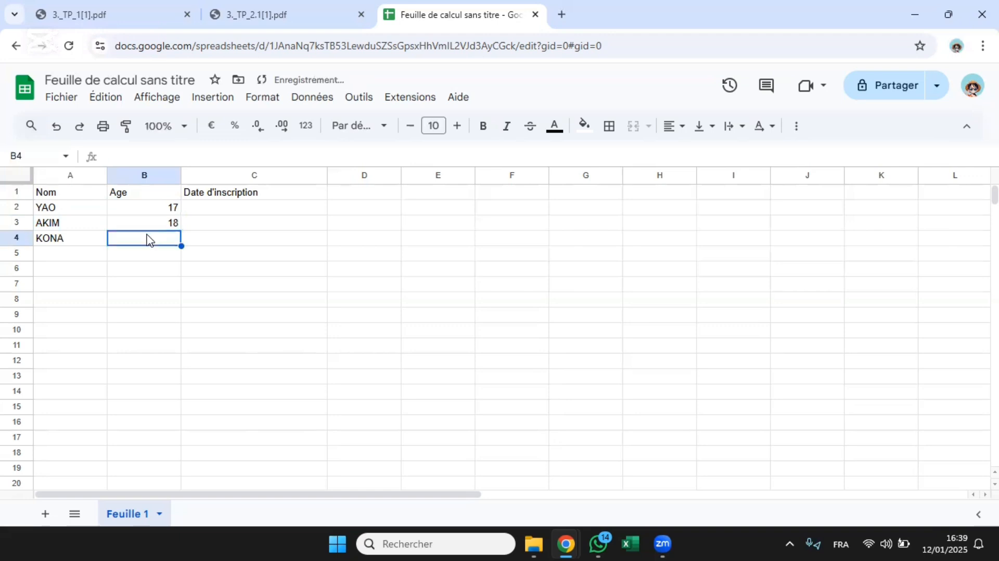
type("21")
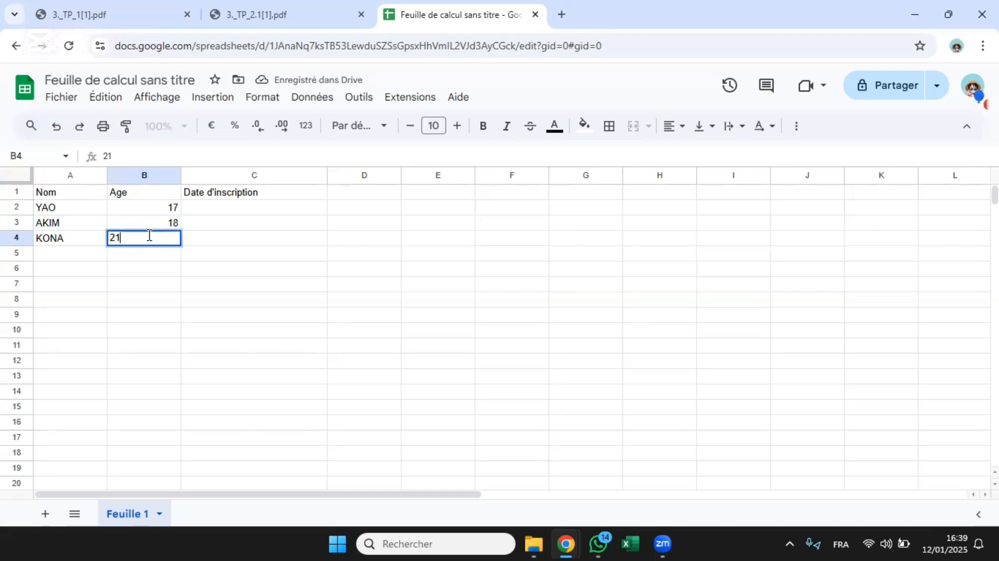
left_click(208, 208)
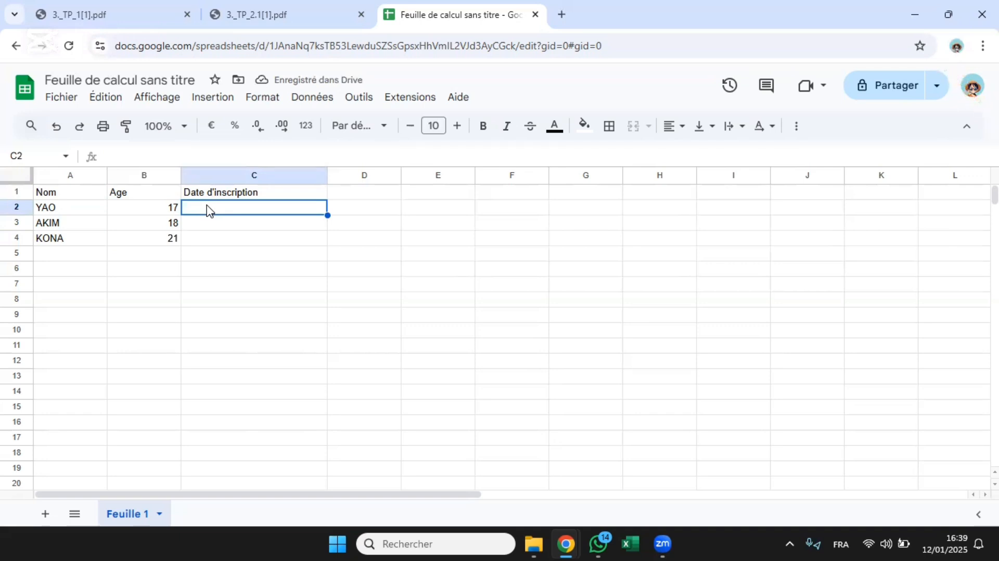
- Enter the registration dates 21/01/2025, 12/12/2024 and 23/01/2025 in cells C2 to C4
type("2")
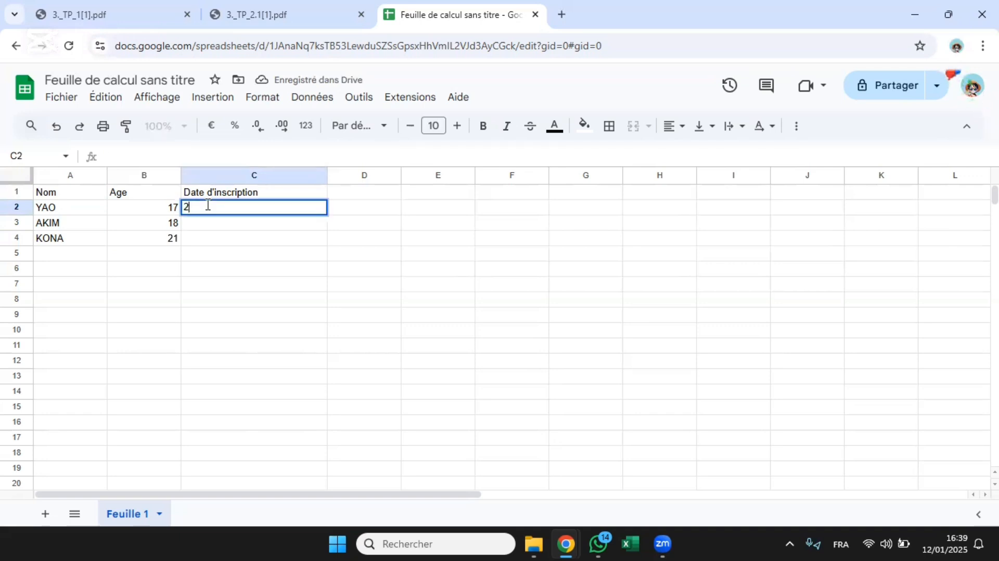
type("1/")
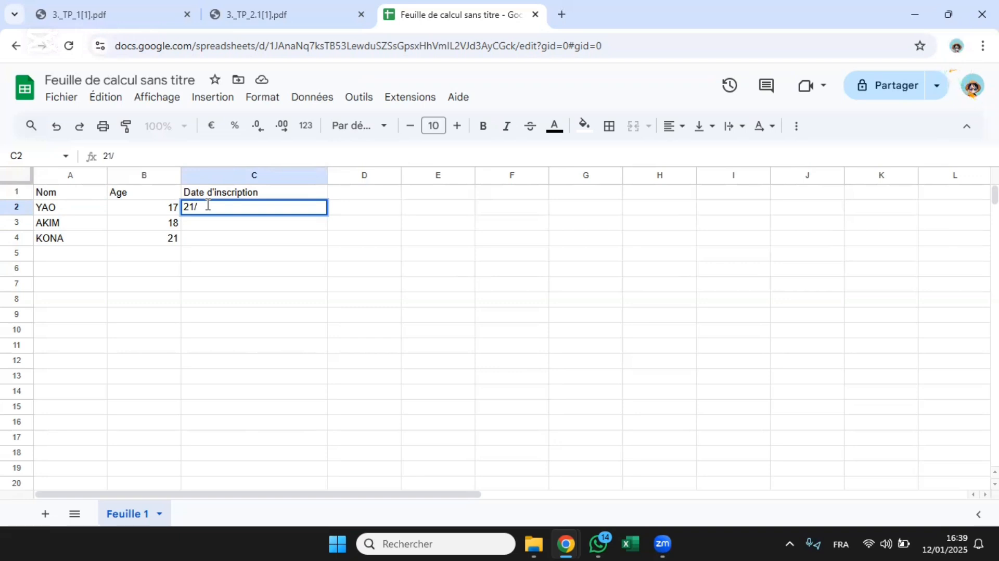
type("01/2025")
left_click(210, 229)
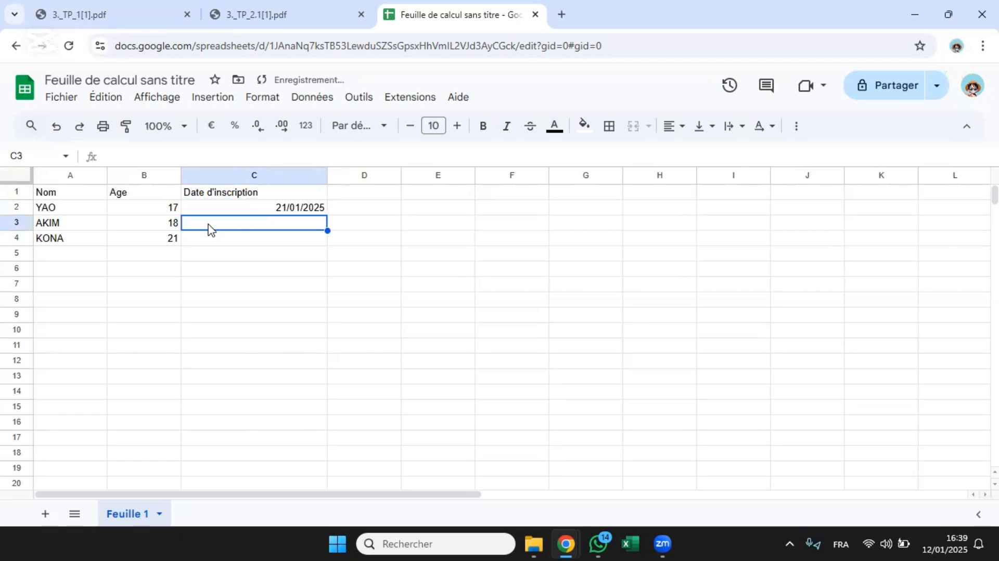
type("12")
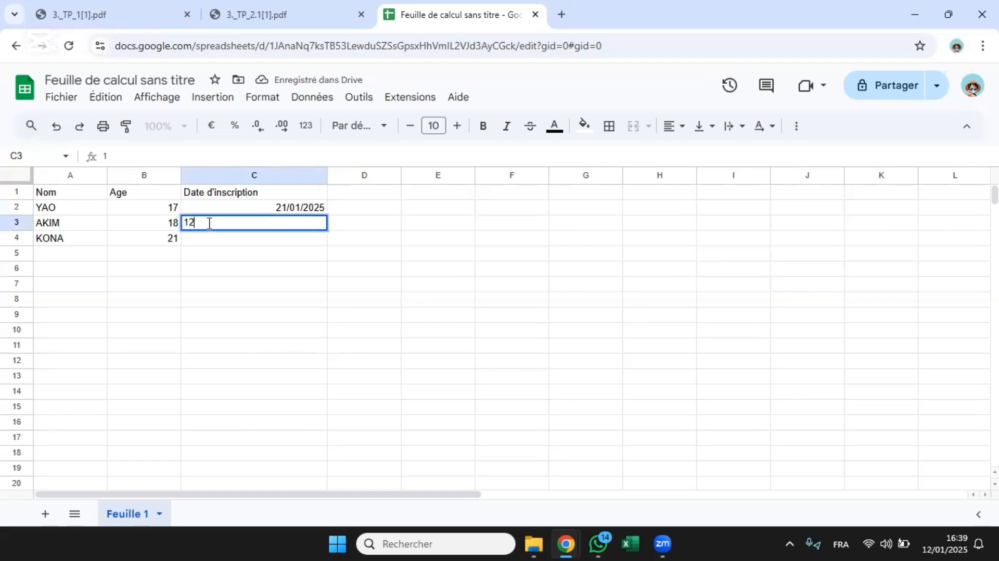
type("/12/2024")
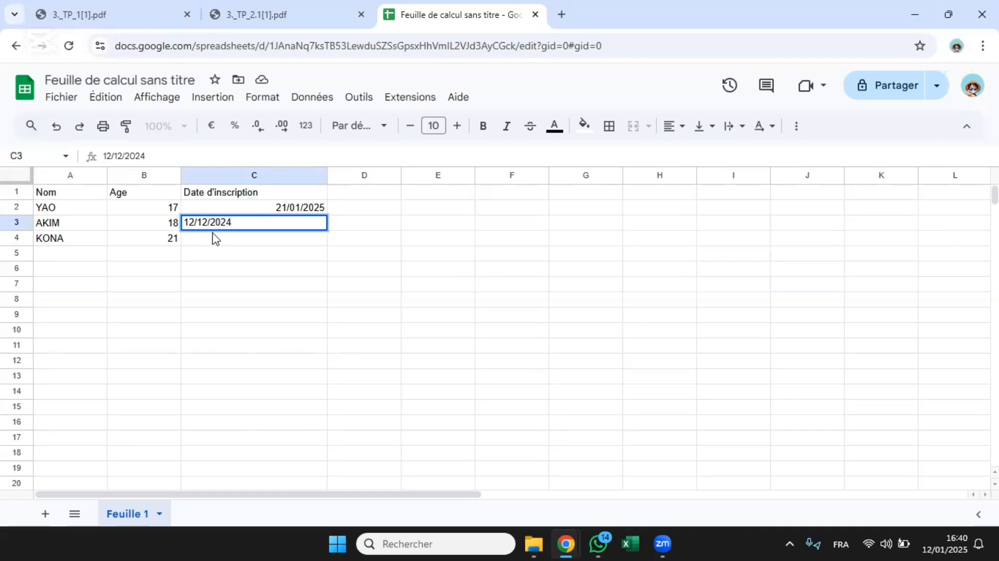
left_click(215, 240)
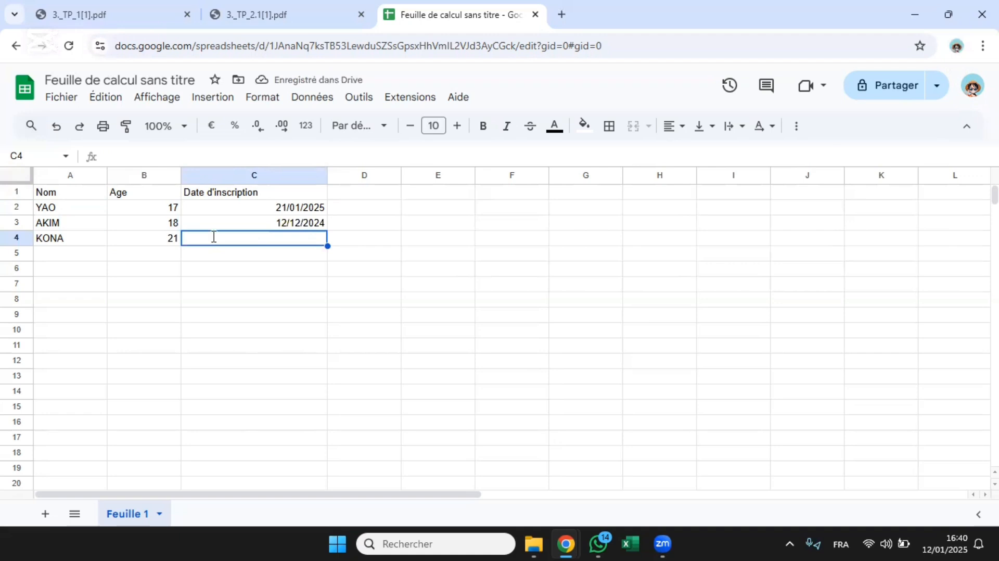
type("23/01")
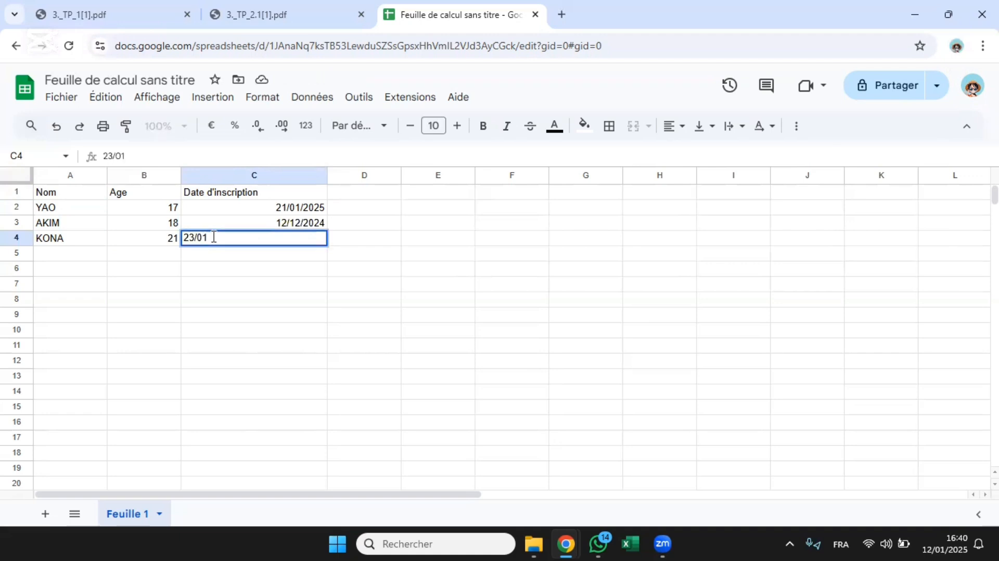
type("/2025")
key("Return")
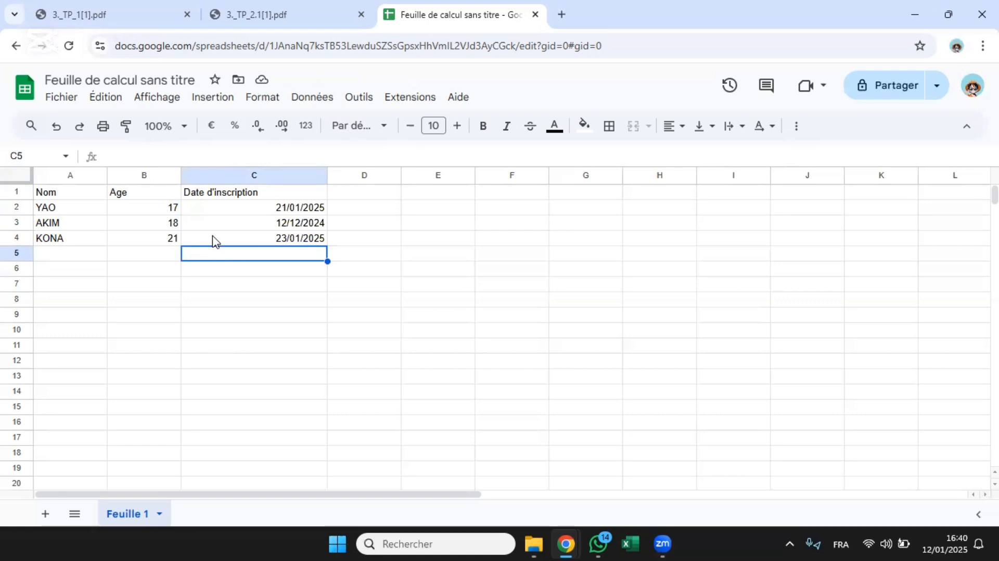
- Rename the untitled spreadsheet as Premiers pas avec Excel
key("ctrl+1")
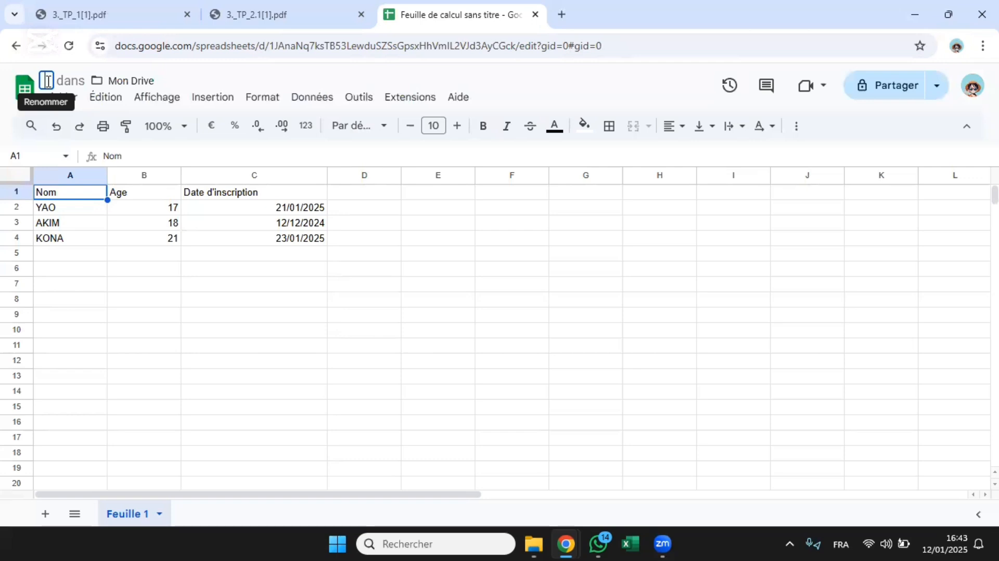
type("P")
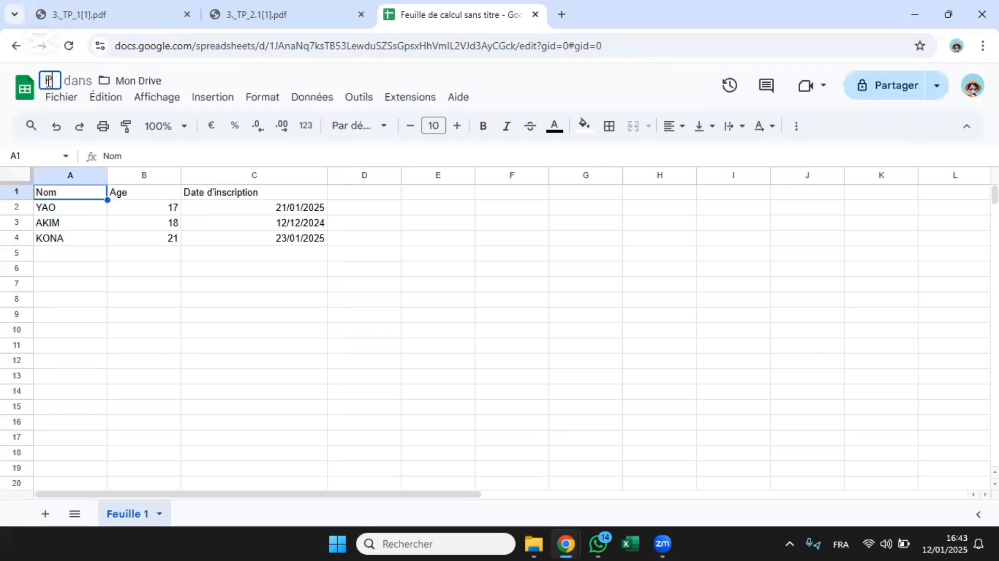
type("remie")
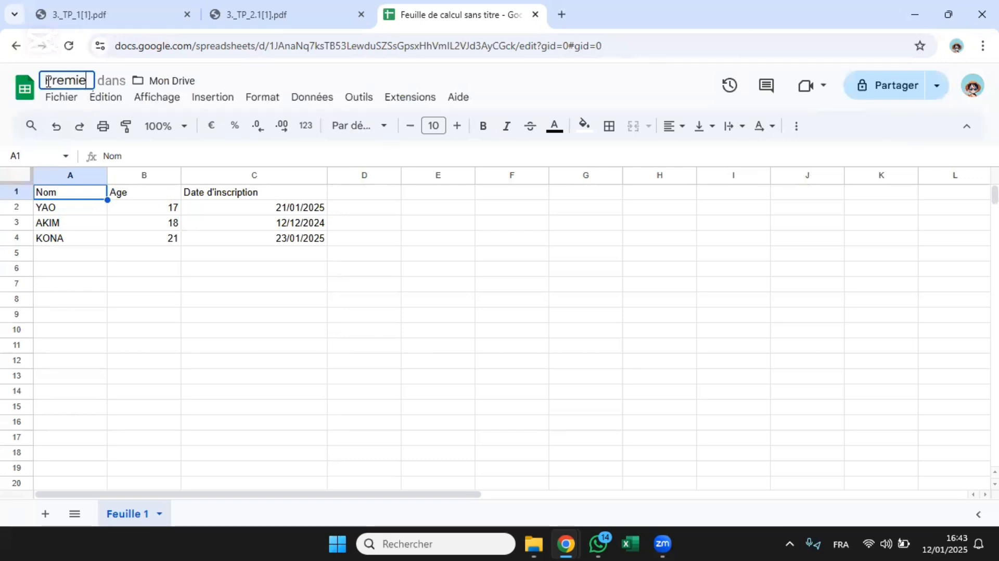
type("r")
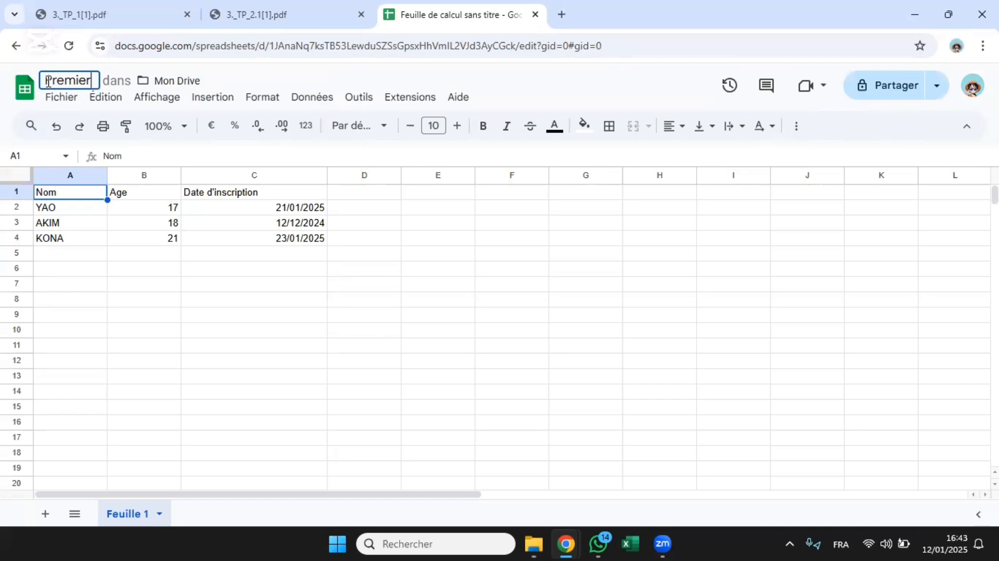
type("s pa")
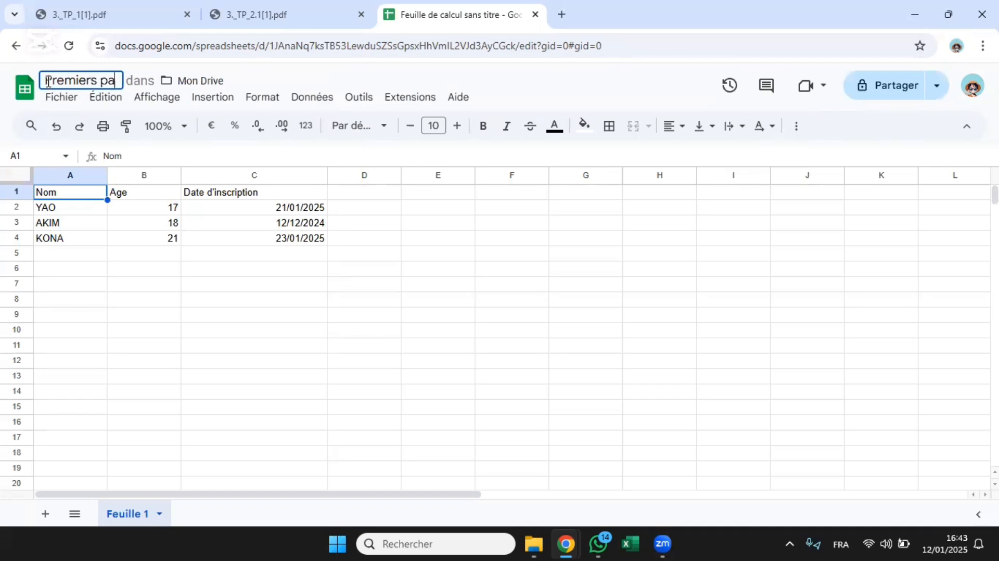
type("r")
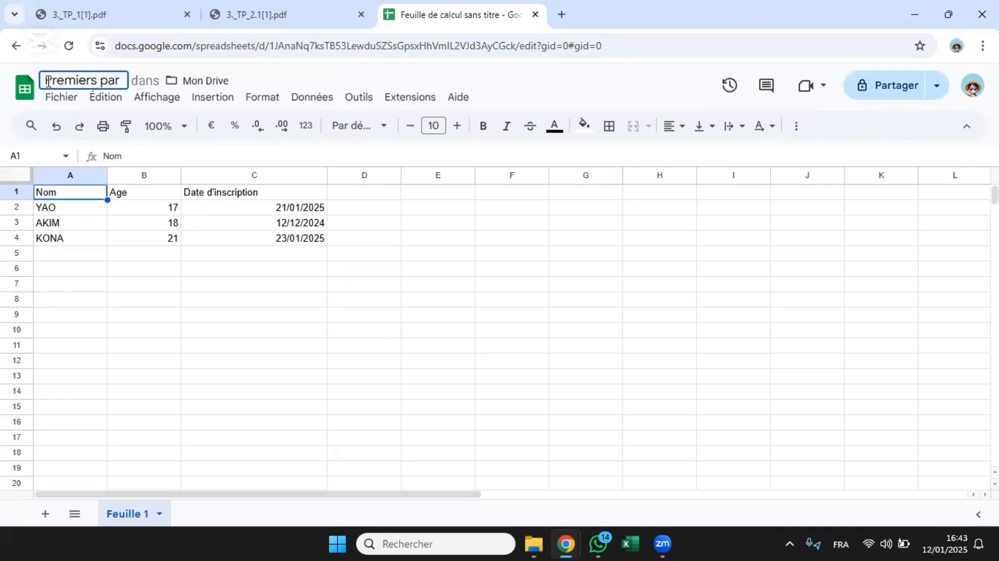
key("BackSpace")
type("s")
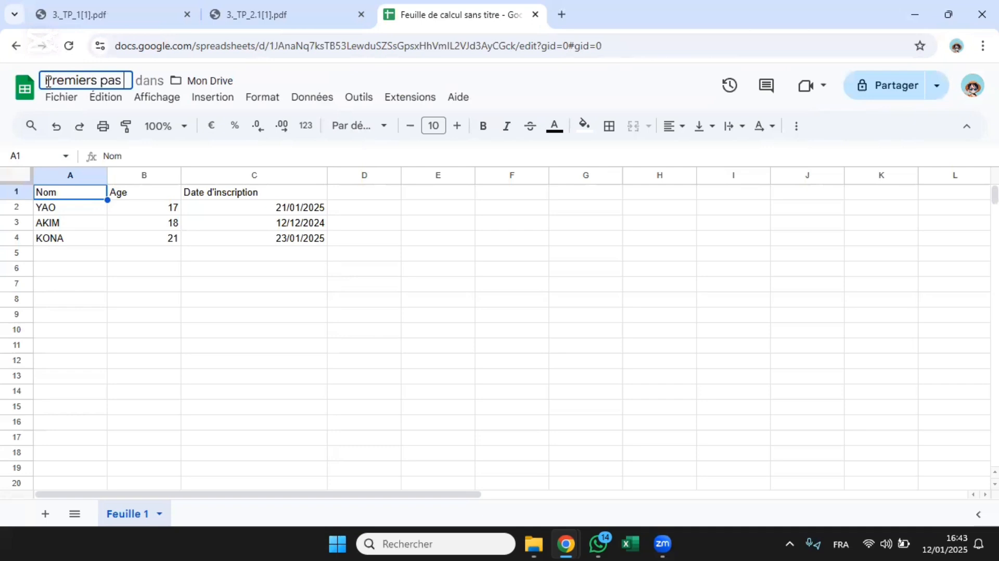
type(" avec e")
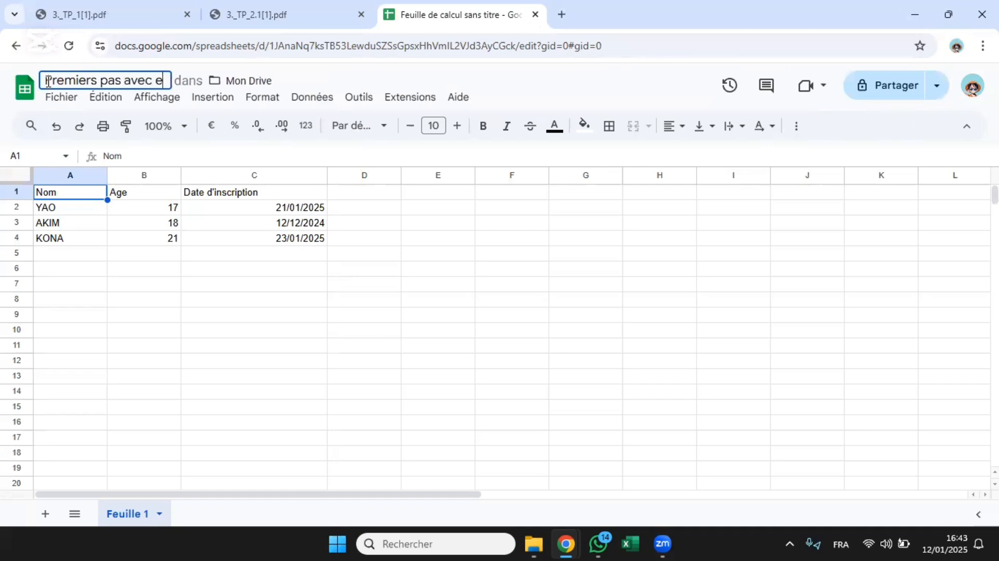
type("xcel")
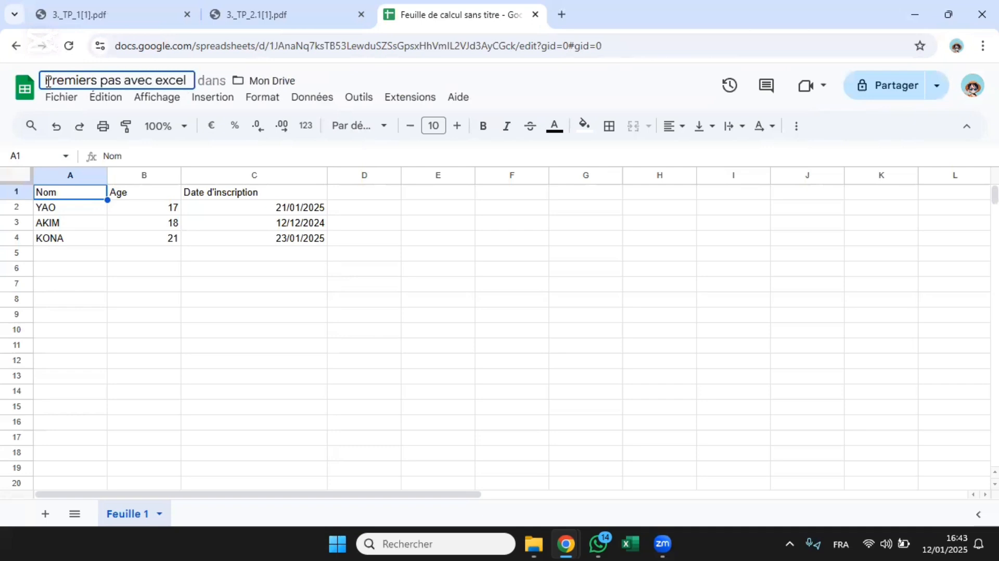
key("Left")
key("Left")
key("Left")
key("Left")
key("BackSpace")
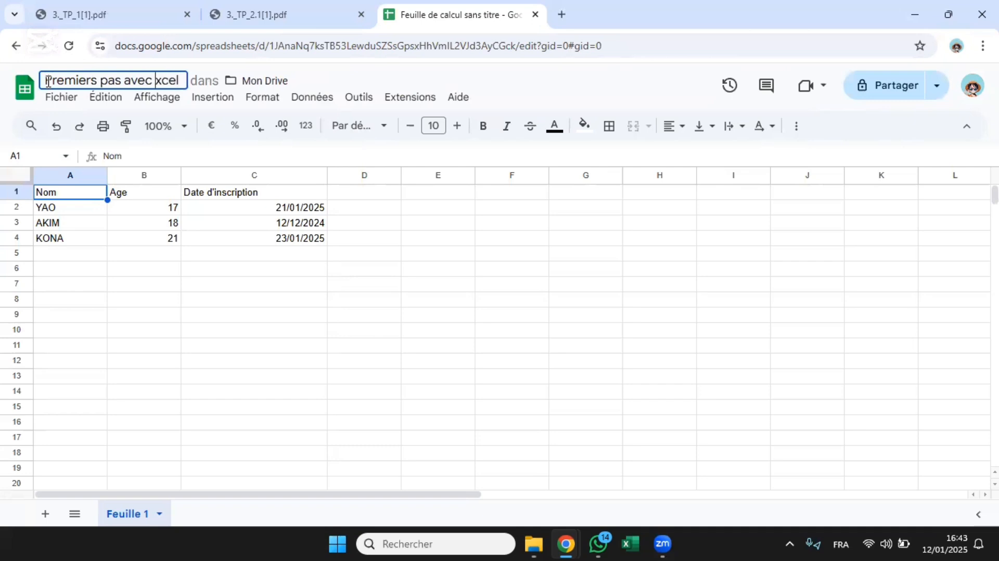
type("E")
key("Return")
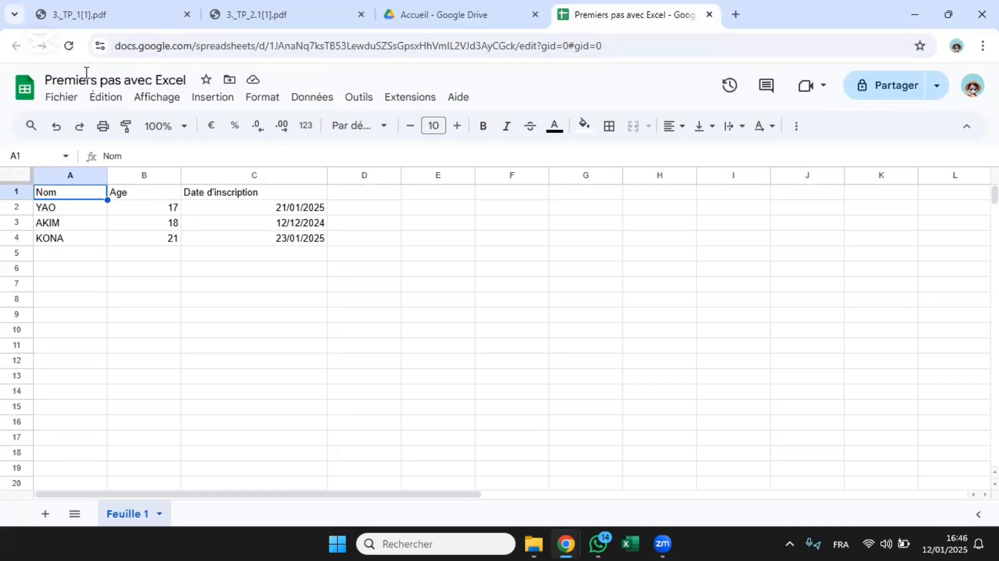
- Move the spreadsheet into a new folder named Premier pas avec Excel, created inside Mon Drive
left_click(228, 80)
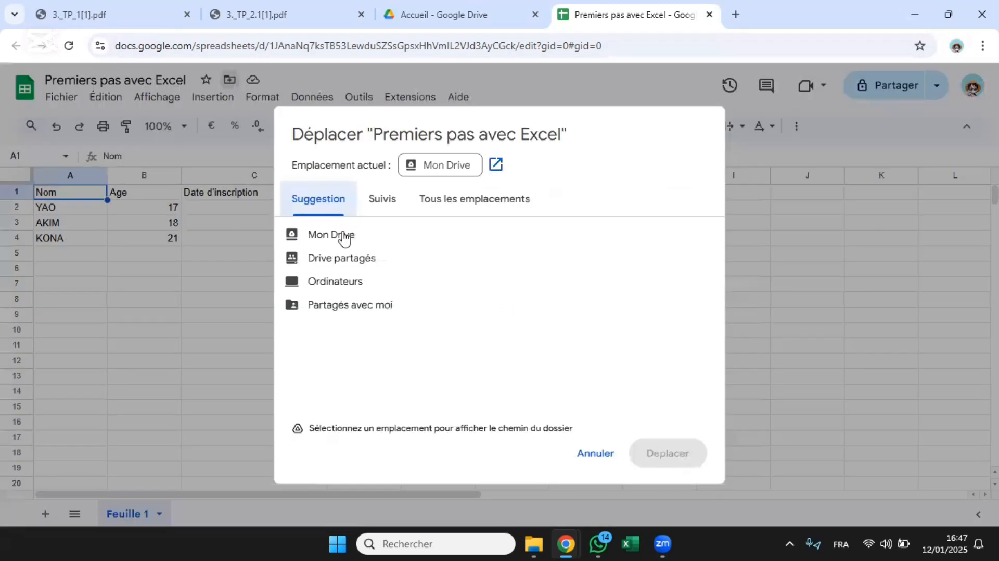
left_click(344, 235)
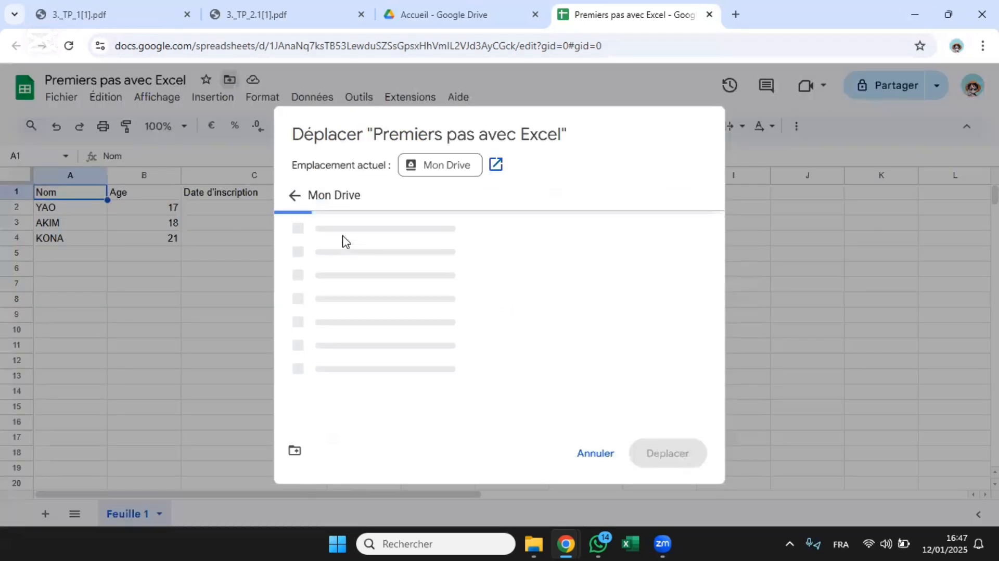
left_click(295, 451)
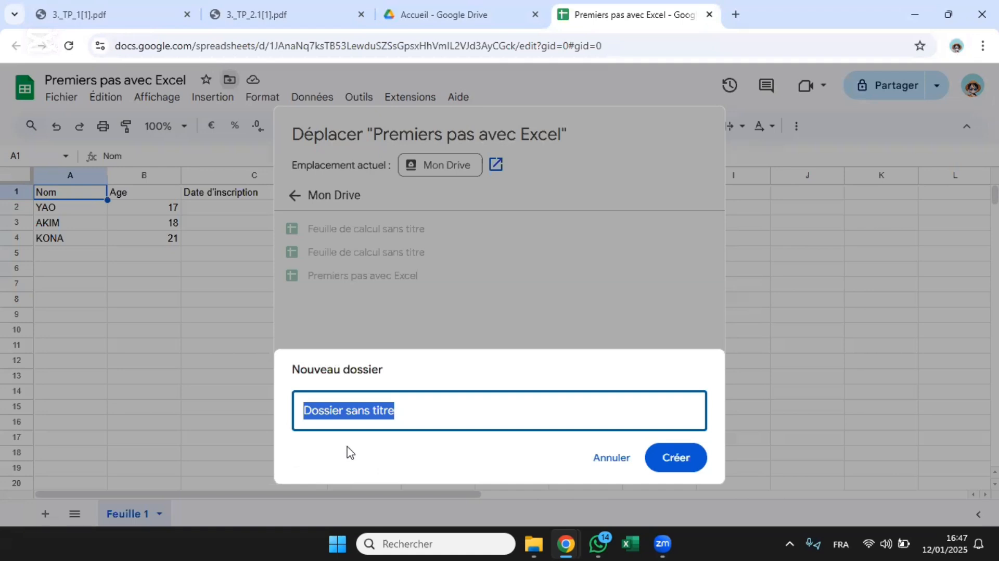
key("BackSpace")
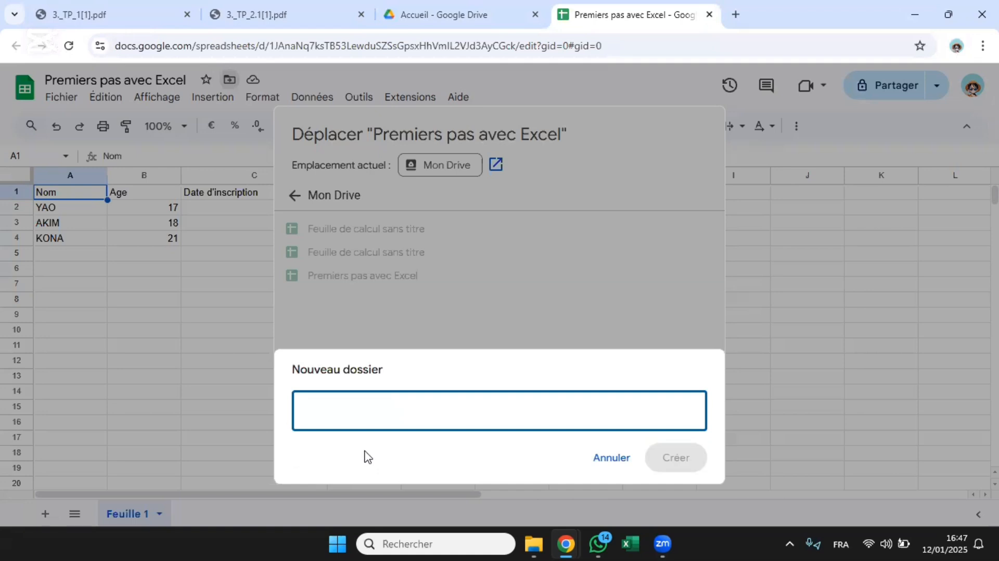
type("PREMI")
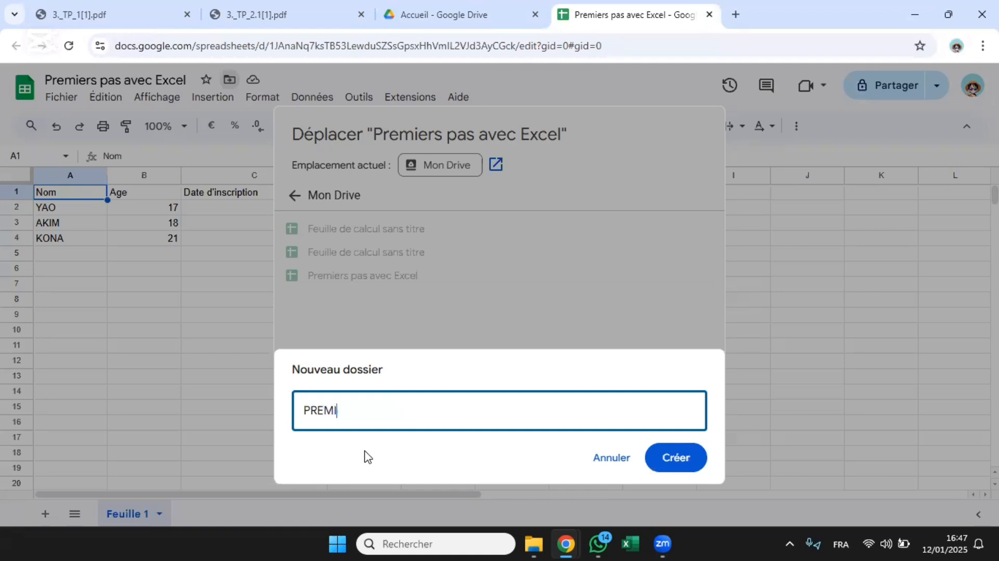
type("ER")
key("BackSpace")
key("BackSpace")
key("BackSpace")
key("BackSpace")
key("BackSpace")
key("BackSpace")
type("remier pas avc")
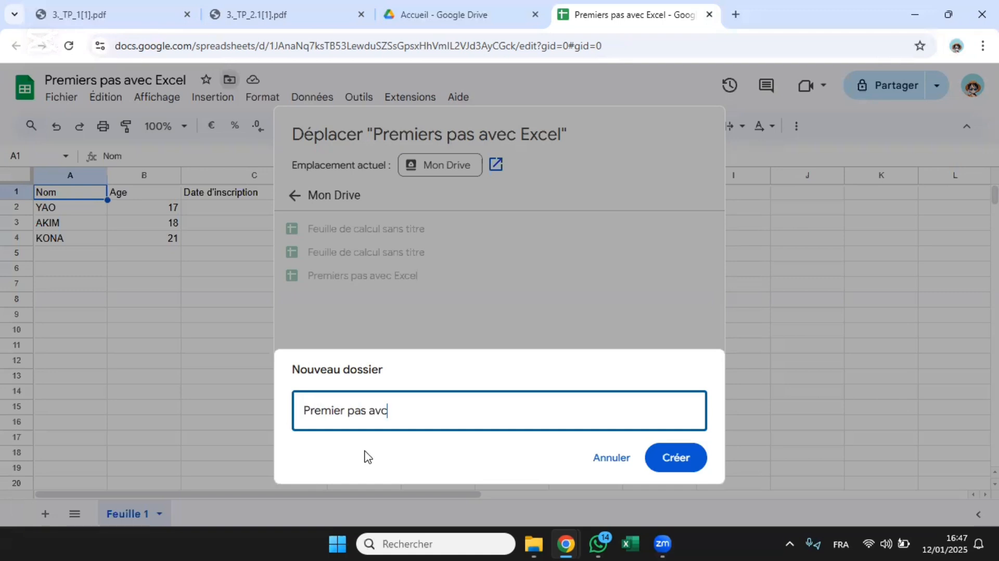
key("BackSpace")
type("ec")
type("excel")
key("BackSpace")
key("BackSpace")
key("BackSpace")
key("BackSpace")
key("BackSpace")
type("Excel")
left_click(681, 458)
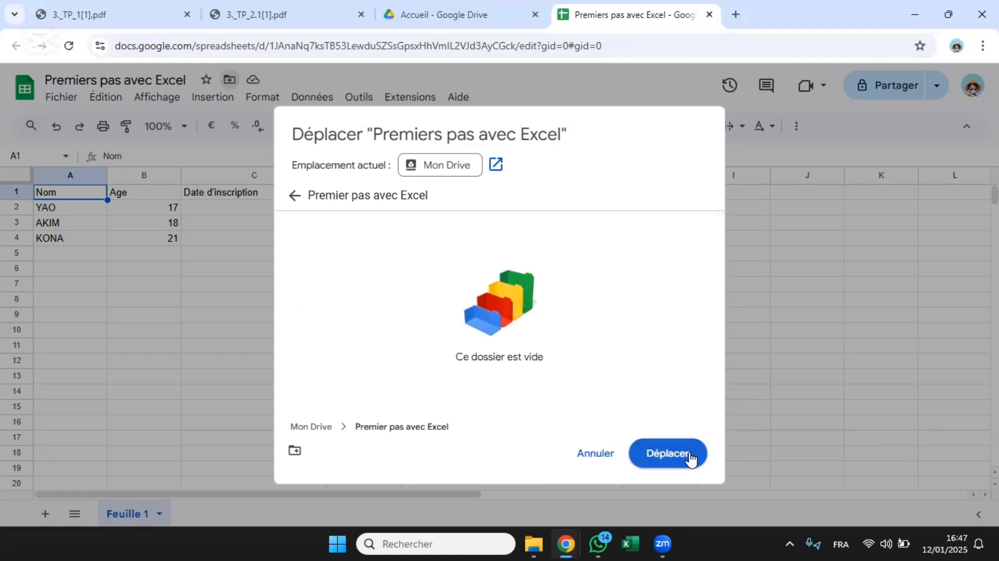
left_click(690, 459)
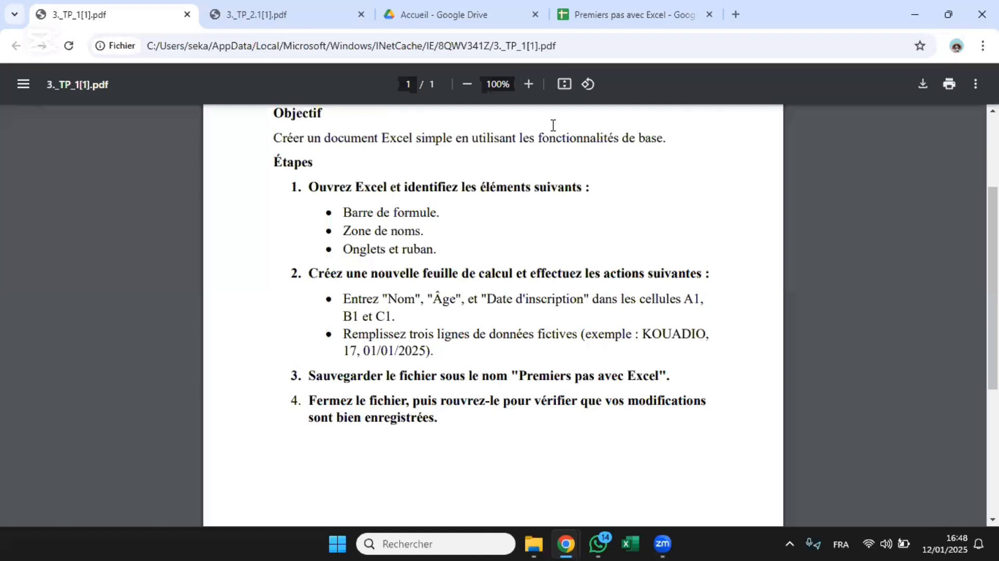
- Close the Premiers pas avec Excel spreadsheet and reopen it from Google Drive to check the saved data
left_click(591, 21)
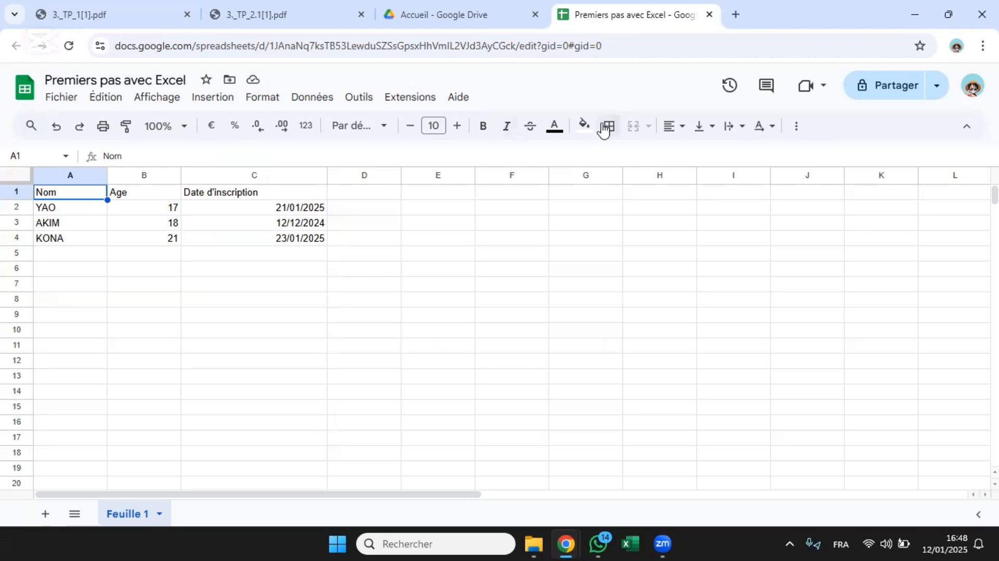
left_click(708, 19)
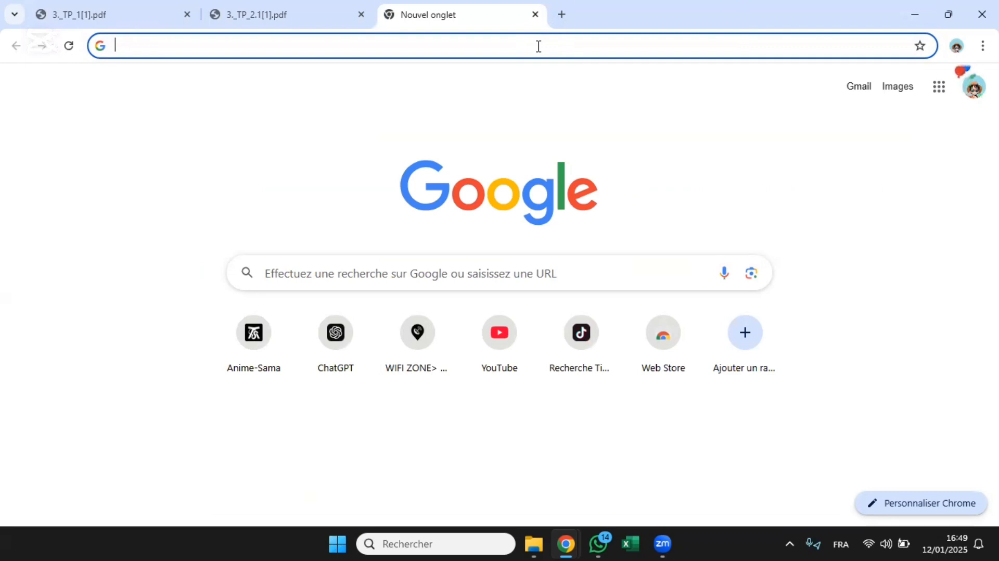
left_click(939, 88)
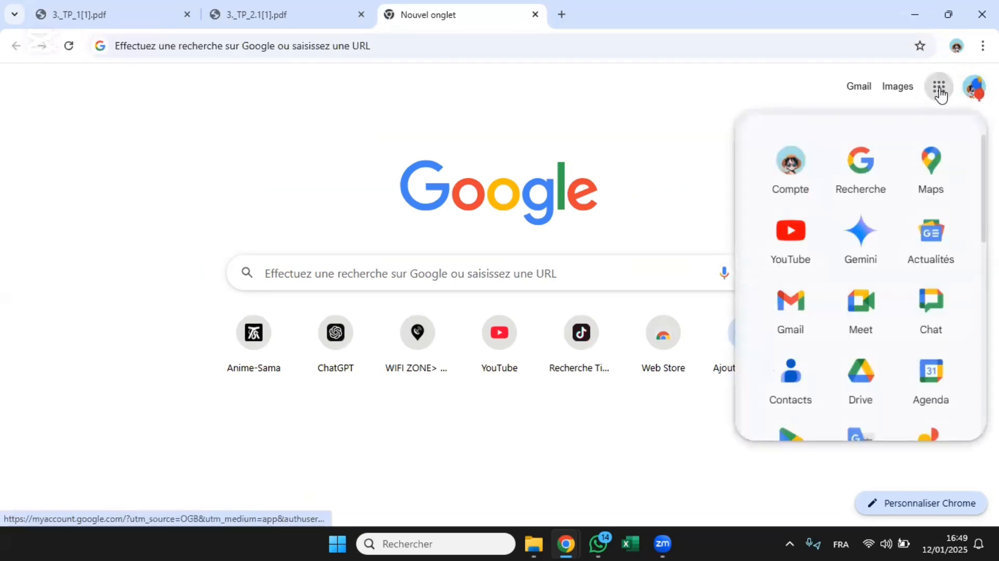
left_click(851, 378)
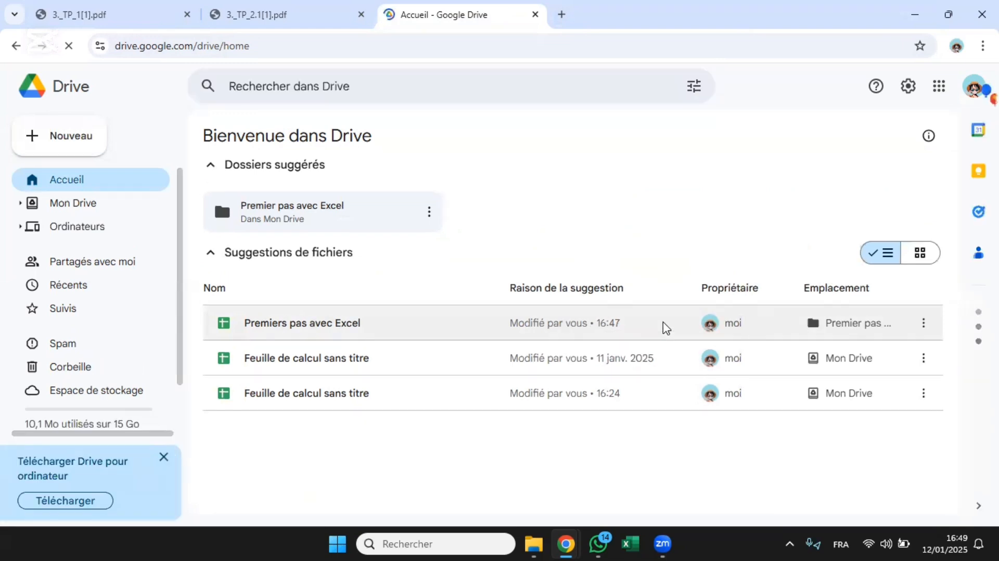
left_click(664, 323)
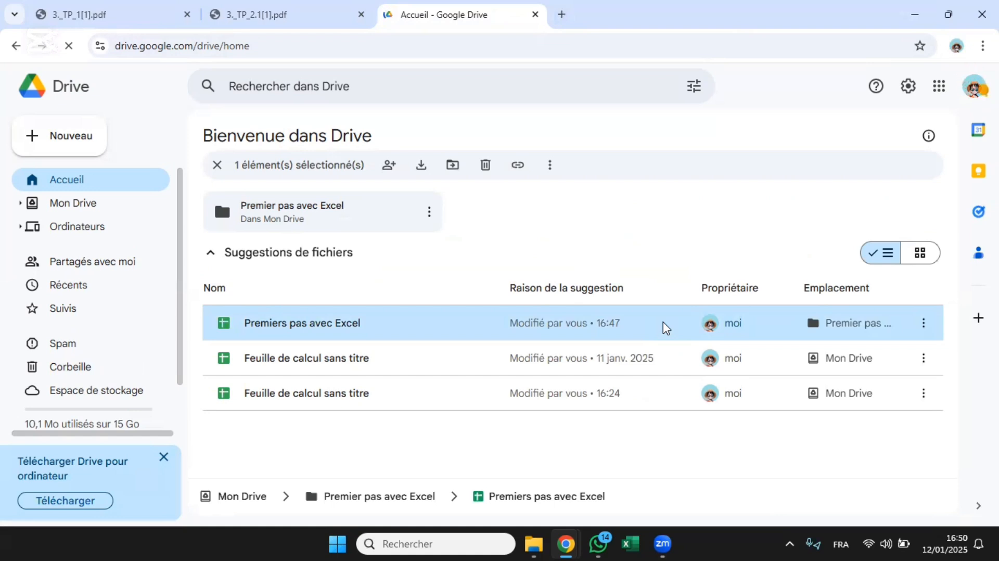
double_click(662, 321)
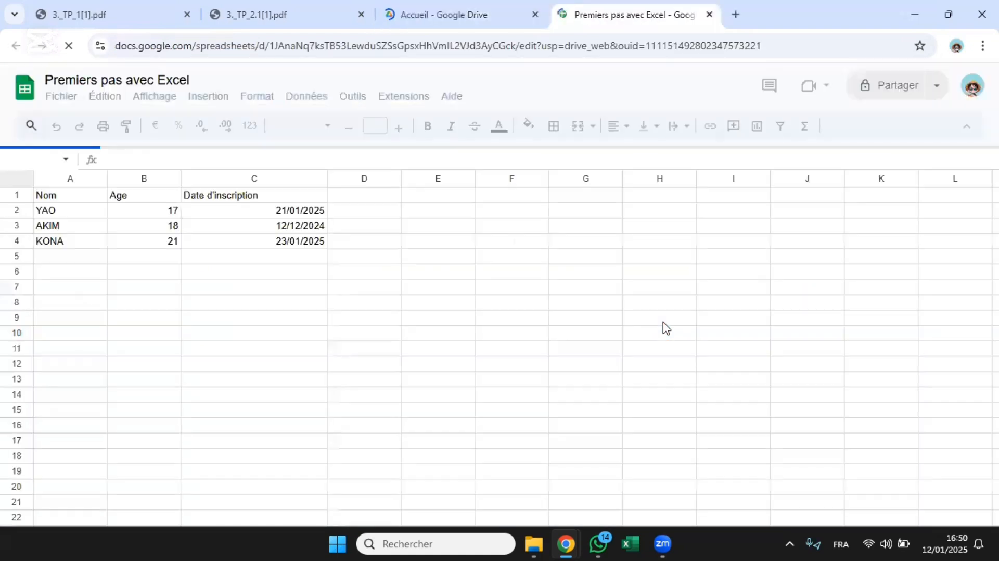